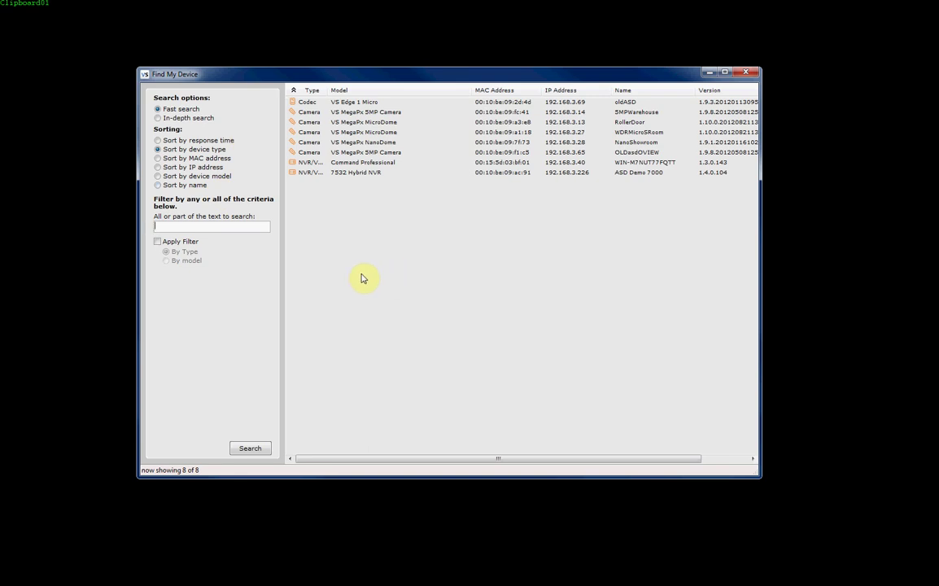
Rescan for devices to list all ten, then enlarge the finder window and widen its Type column.
click(250, 448)
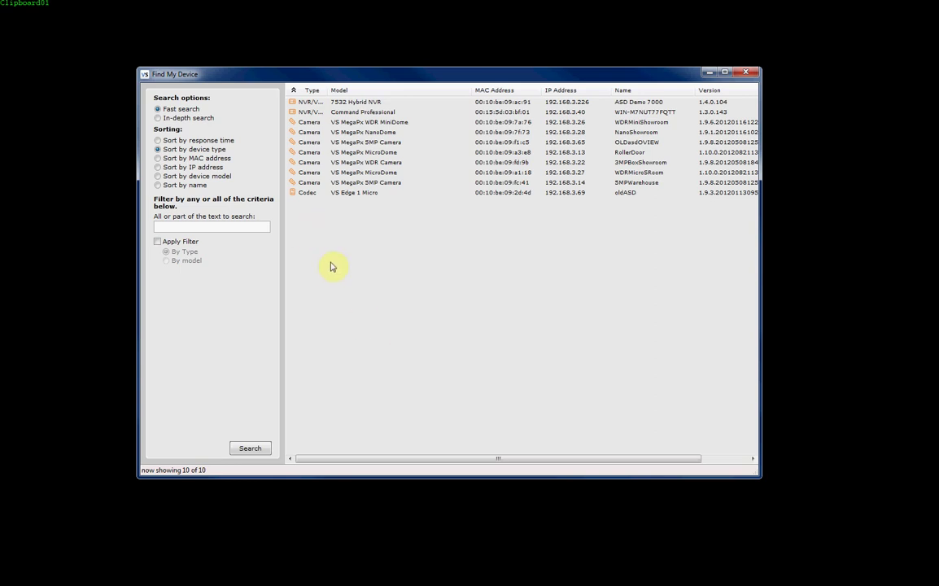
drag(756, 478, 844, 487)
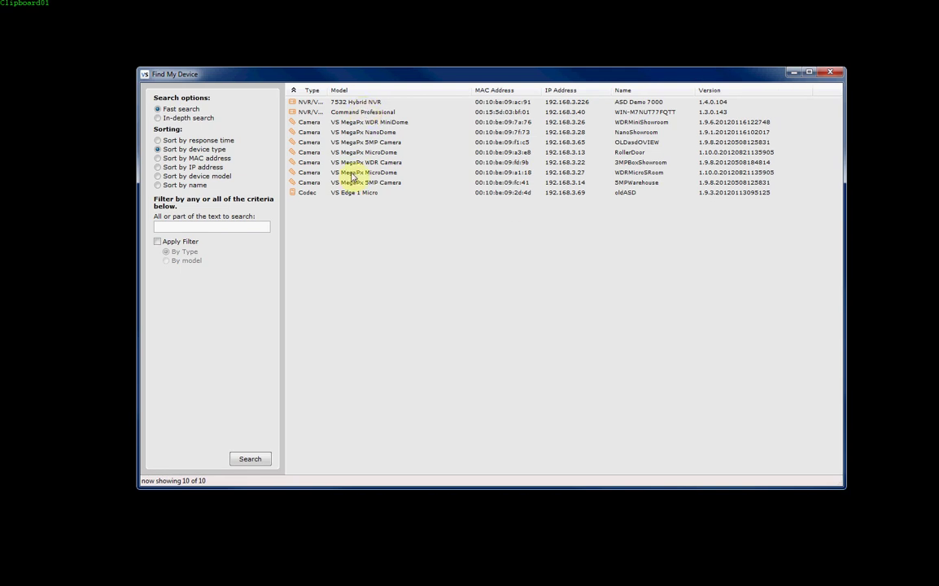
drag(325, 91, 355, 91)
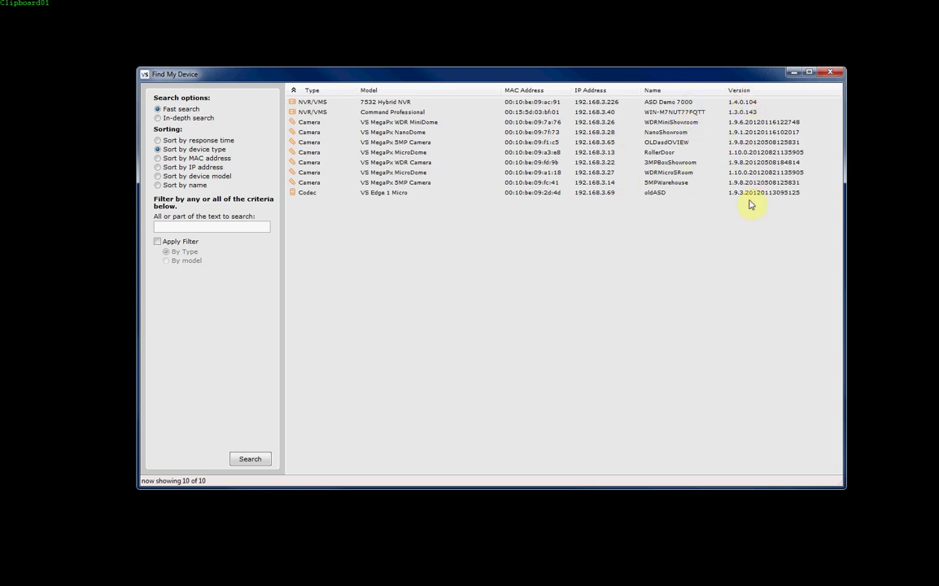
Select the RollerDoor MicroDome camera at 192.168.3.13, try Send Config, then cancel the password prompt.
click(380, 155)
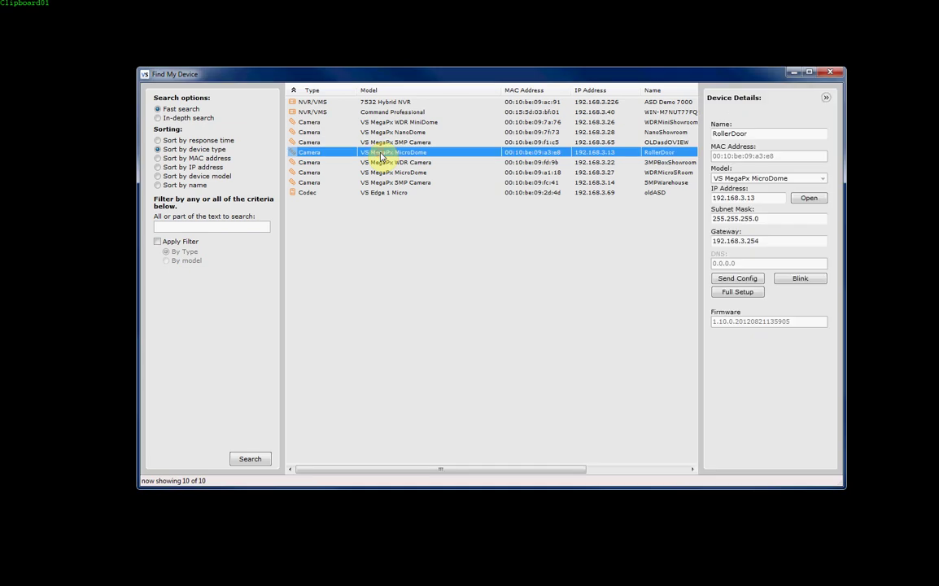
click(766, 197)
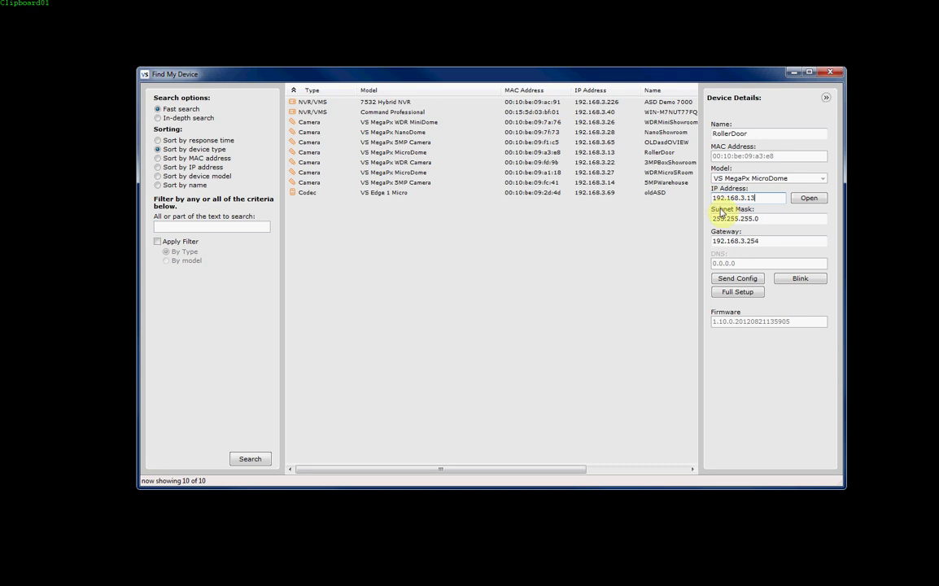
click(743, 279)
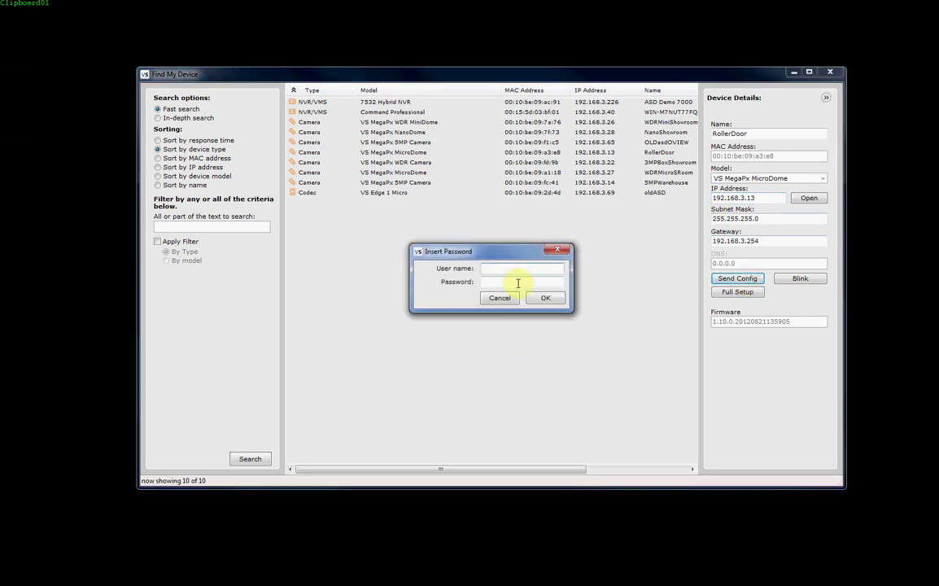
click(508, 271)
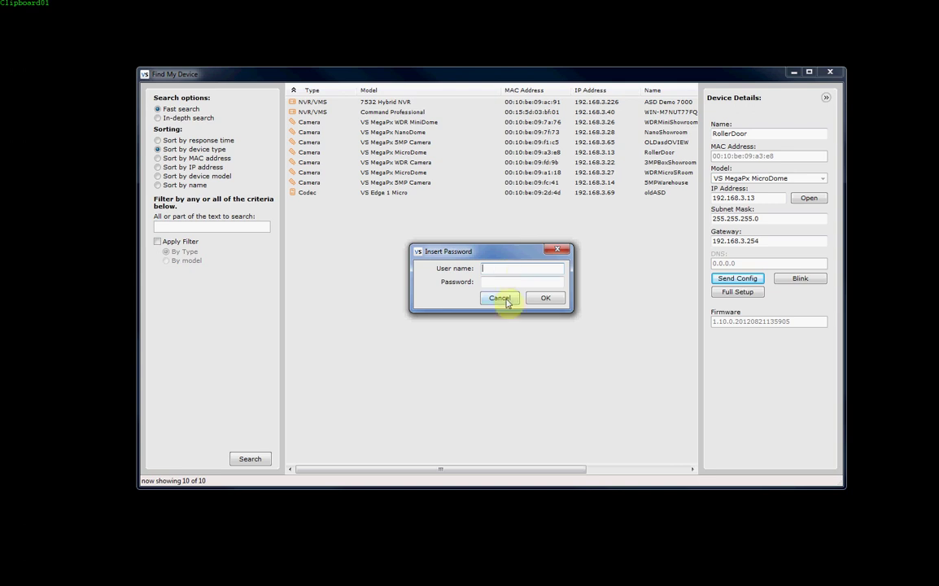
click(501, 298)
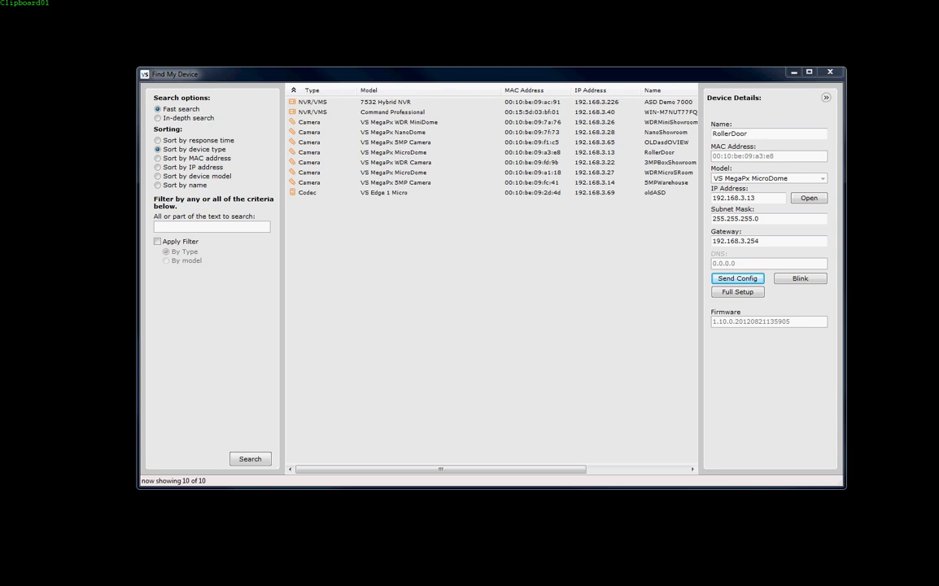
Point Internet Explorer at 192.168.3.13 to load the camera's VisionWEB login page.
drag(29, 87, 617, 203)
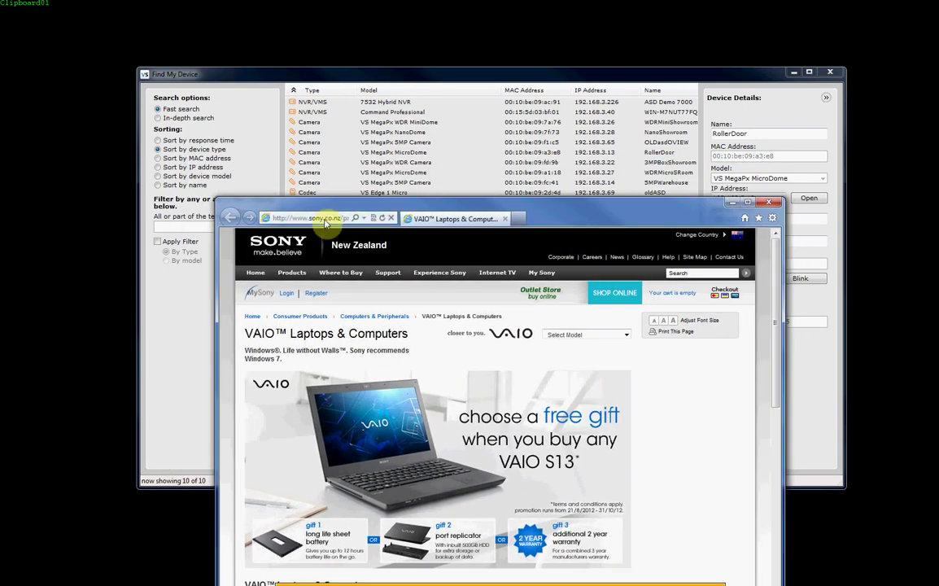
click(330, 218)
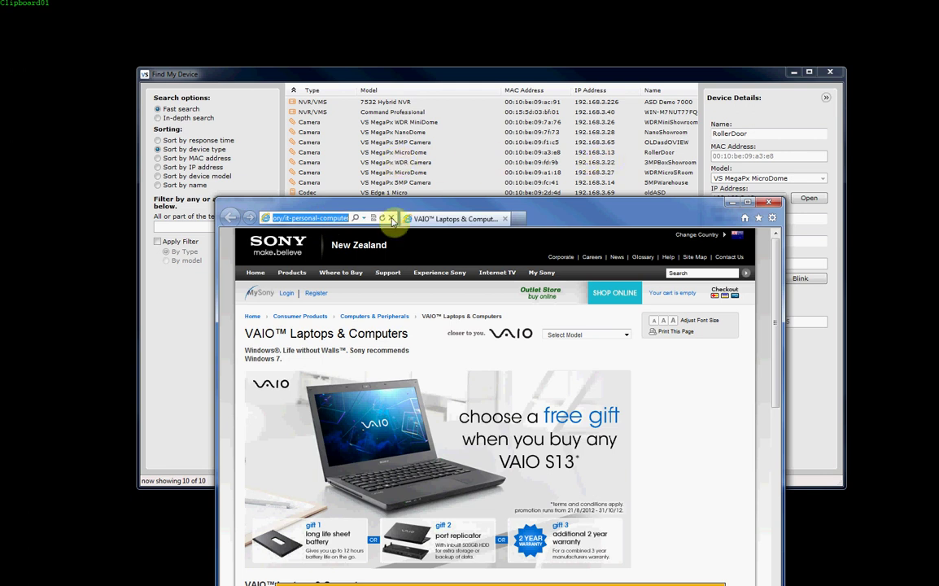
text(192.168.3)
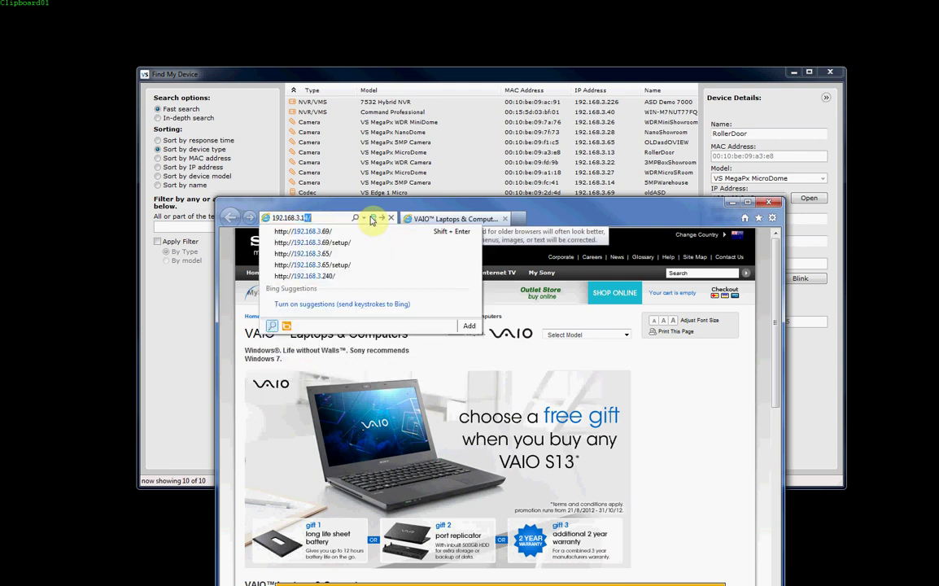
text(.13)
key(Return)
drag(569, 205, 571, 130)
Connect with the camera's user ID and allow the VisionWeb ActiveX add-on to stream live RollerDoor video.
click(678, 522)
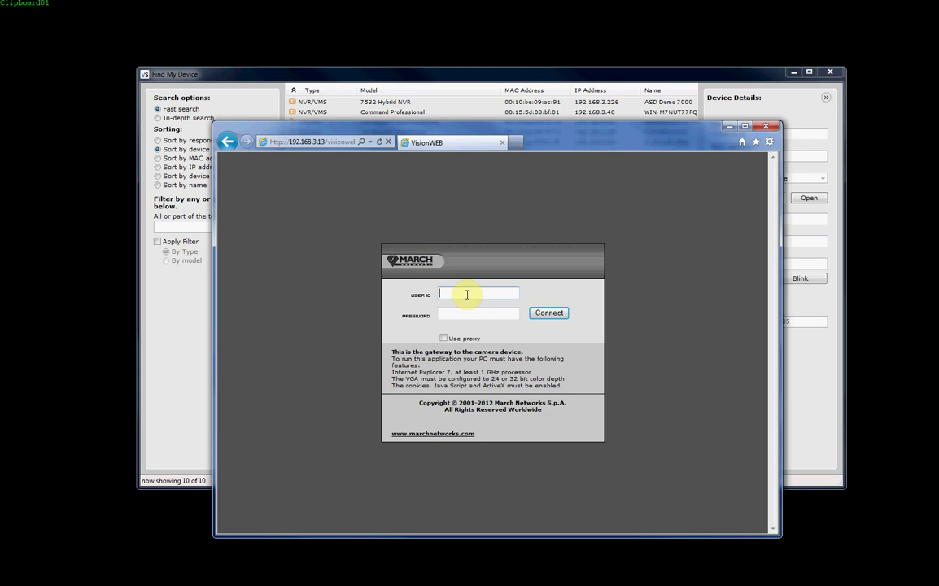
text(admin)
click(549, 313)
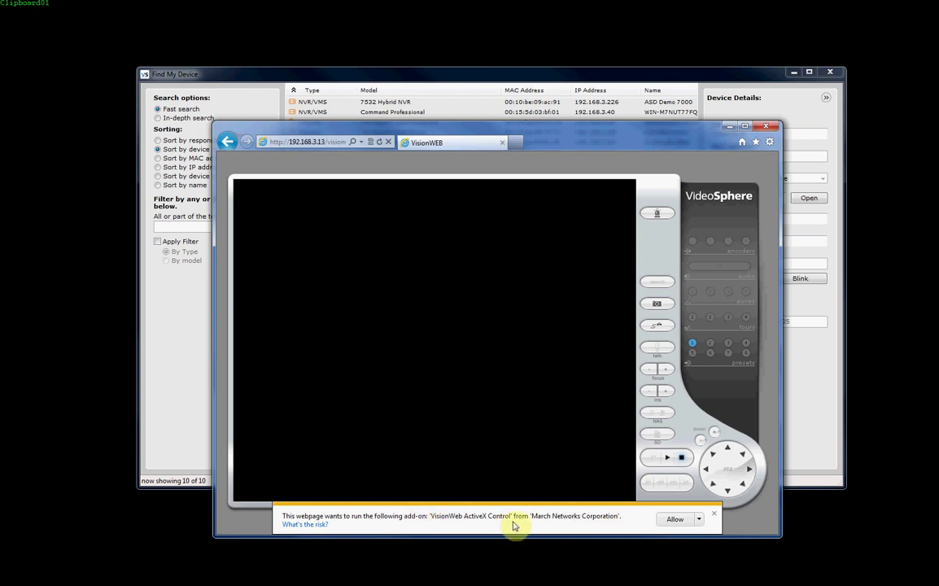
click(679, 522)
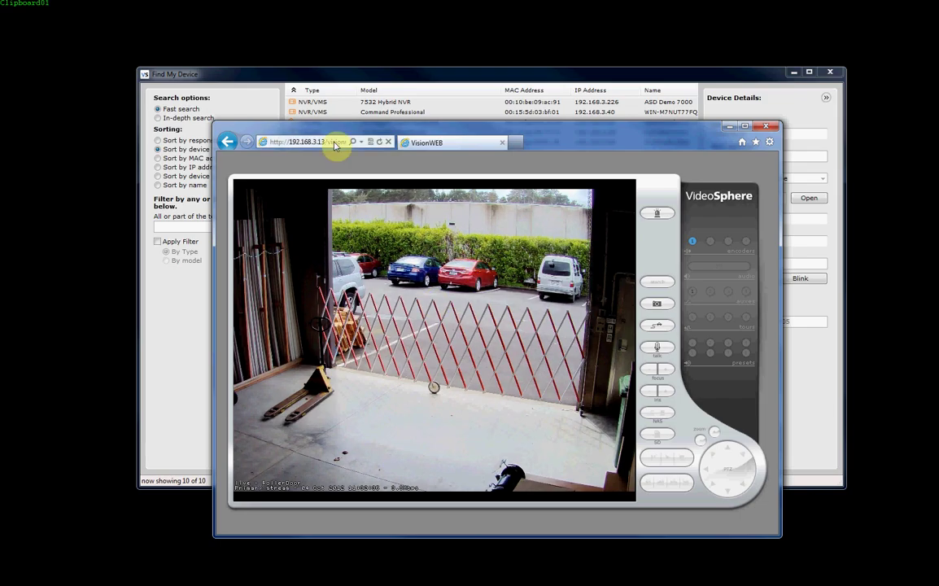
Go to 192.168.3.13/setup/ and sign in at the Windows Security prompt to reach the Setup Page.
click(333, 145)
key(End)
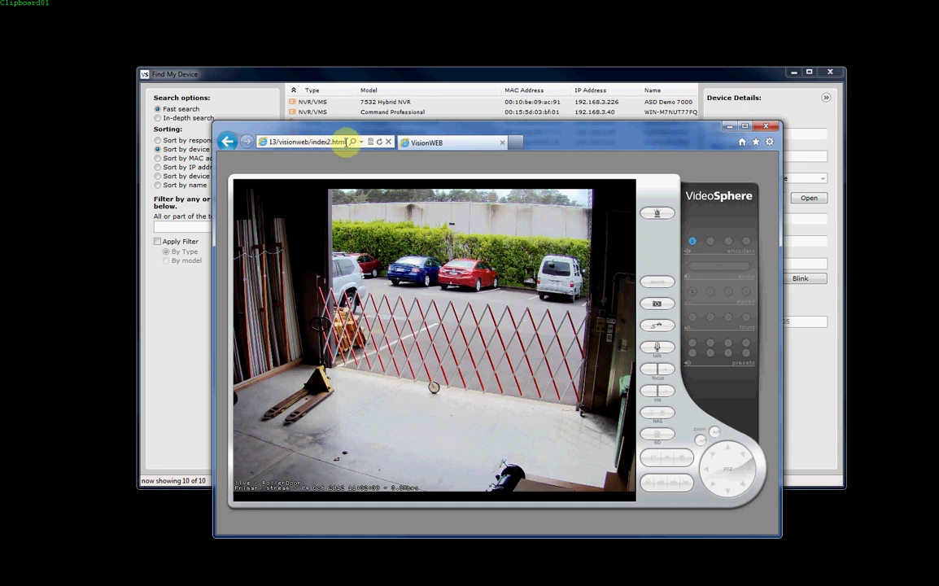
drag(345, 143, 227, 141)
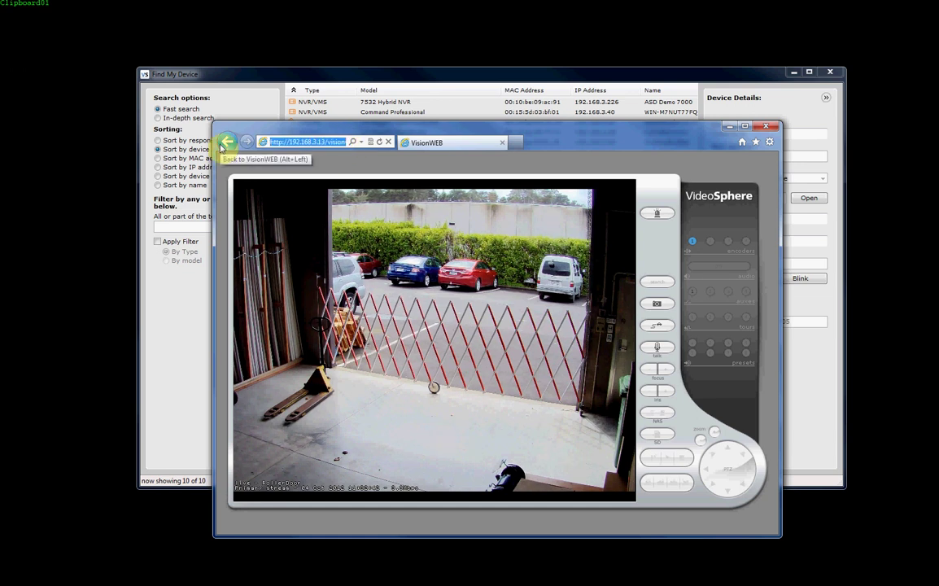
text(192)
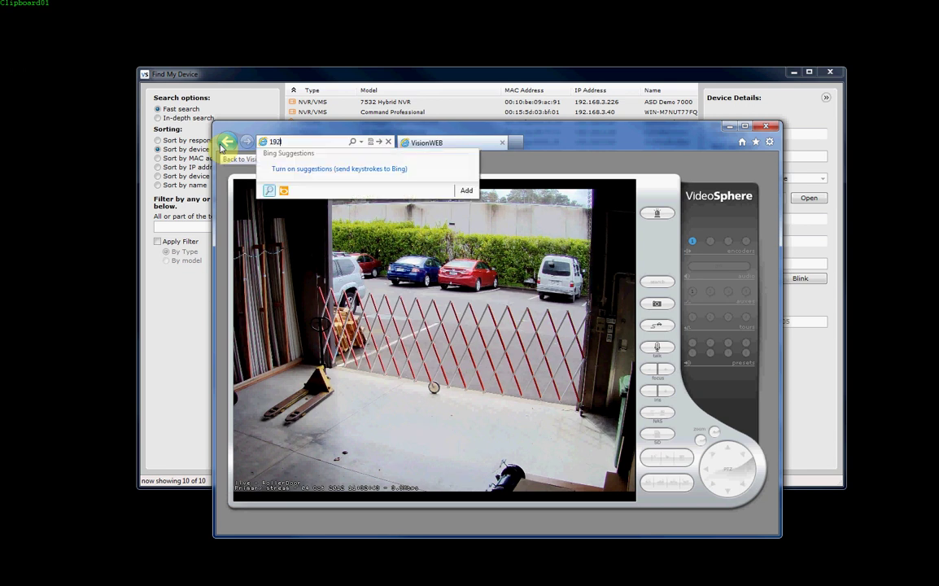
text(.168.3.)
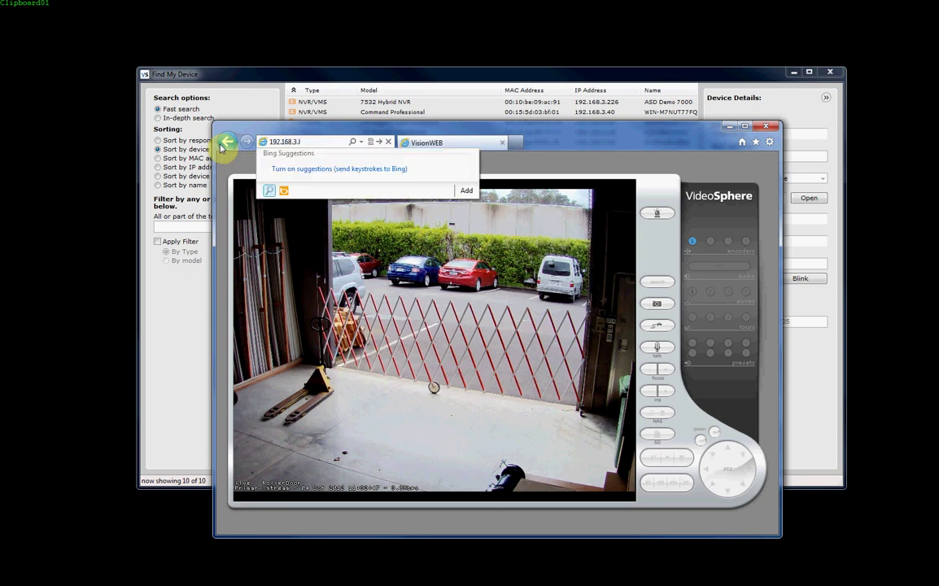
text(1)
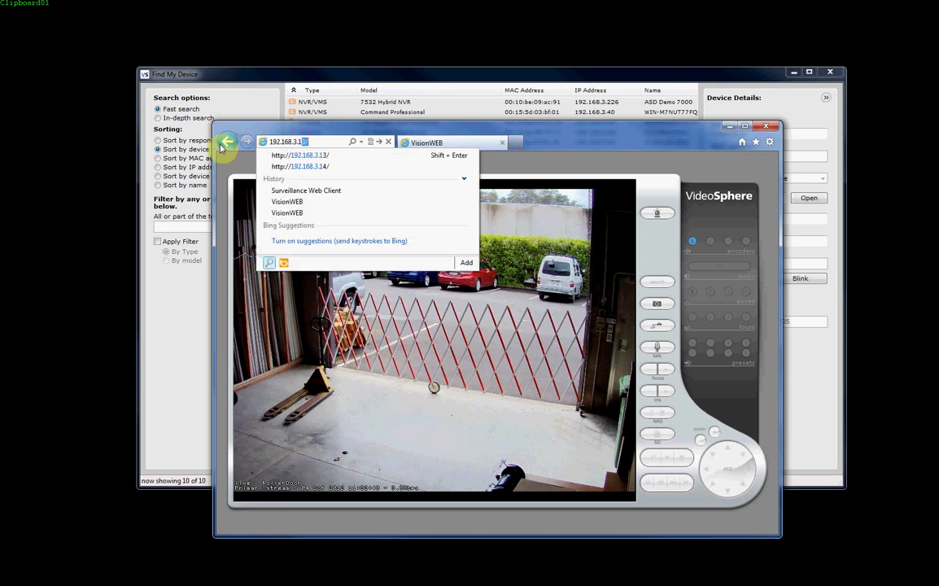
text(3/set)
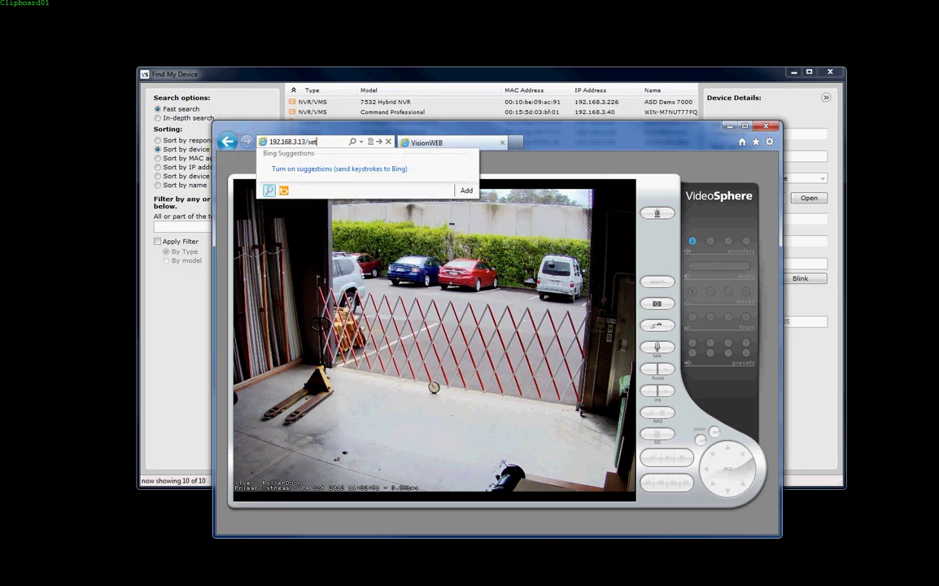
text(up/)
key(Return)
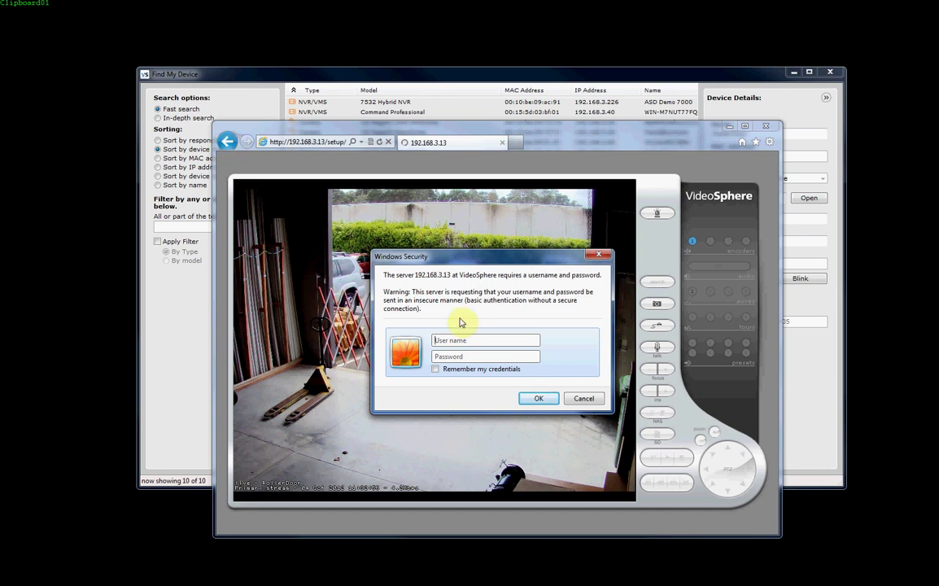
text(admin)
click(539, 398)
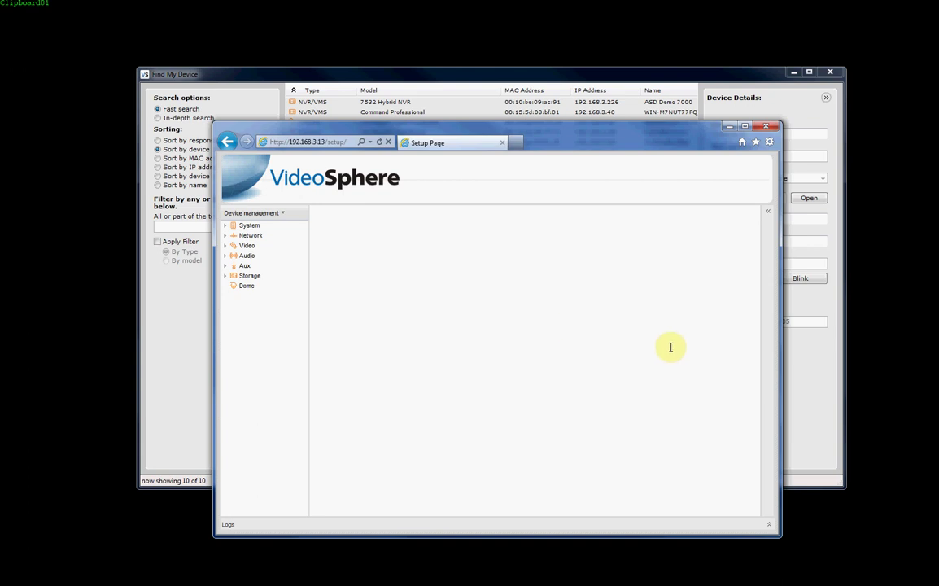
Open Firmware upgrade under Device management and cancel browsing the Desktop for an upload file.
click(769, 216)
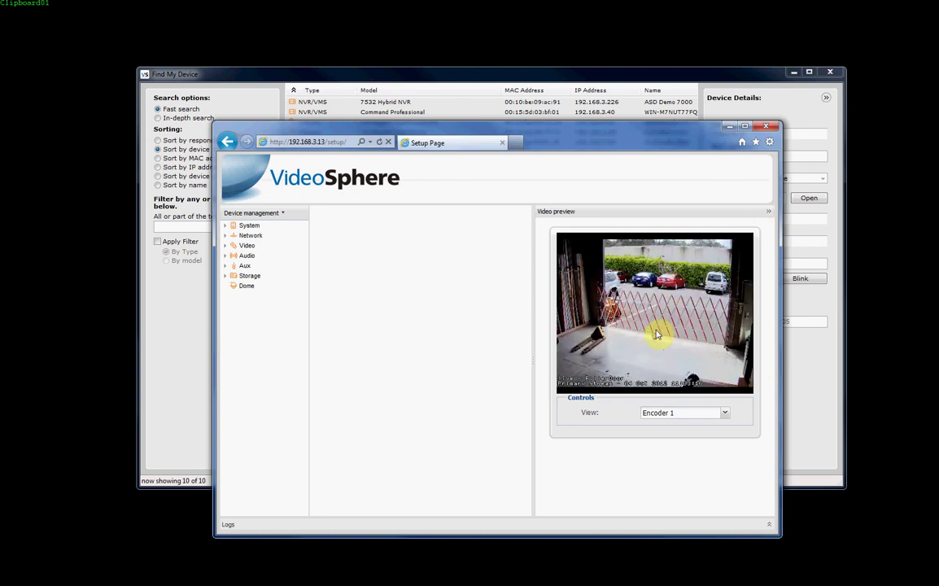
click(770, 214)
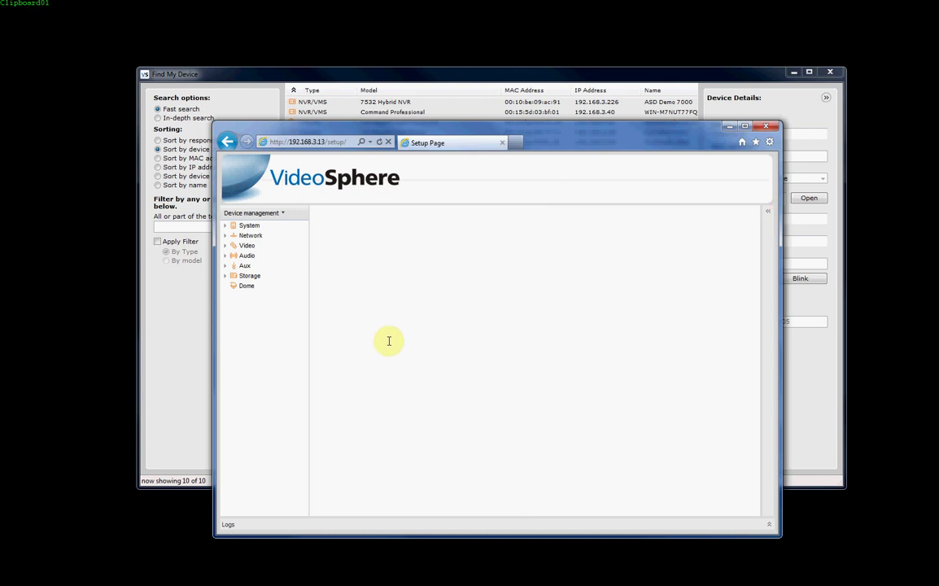
click(259, 214)
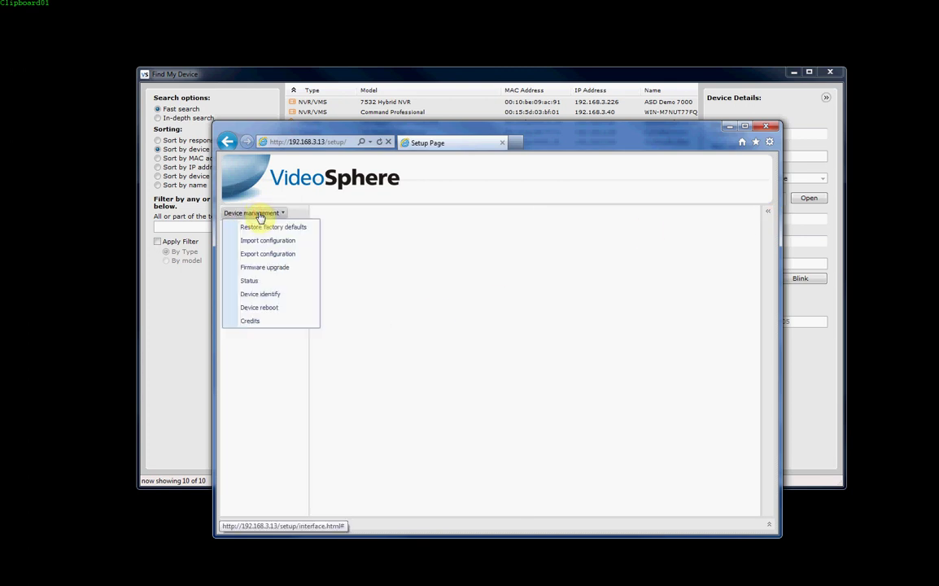
click(254, 388)
click(263, 216)
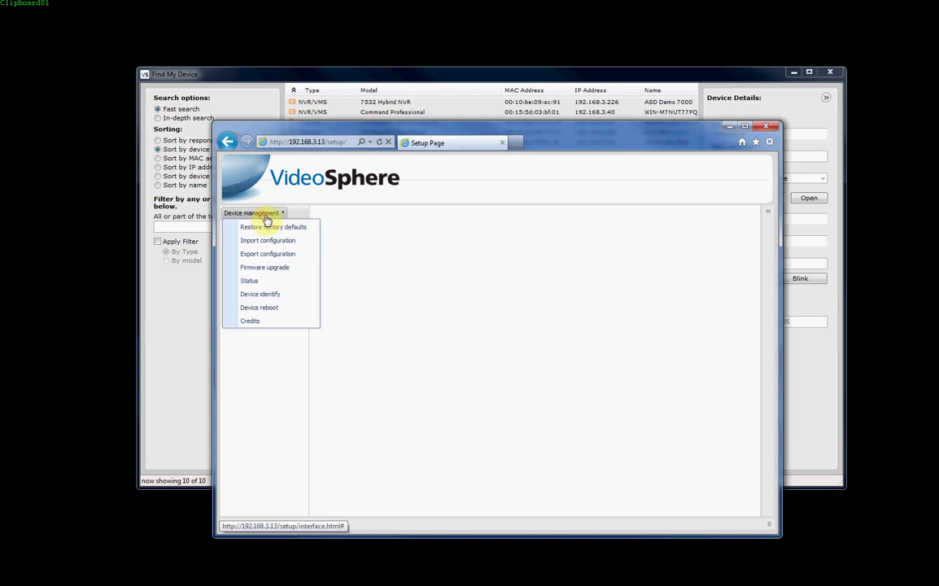
click(262, 268)
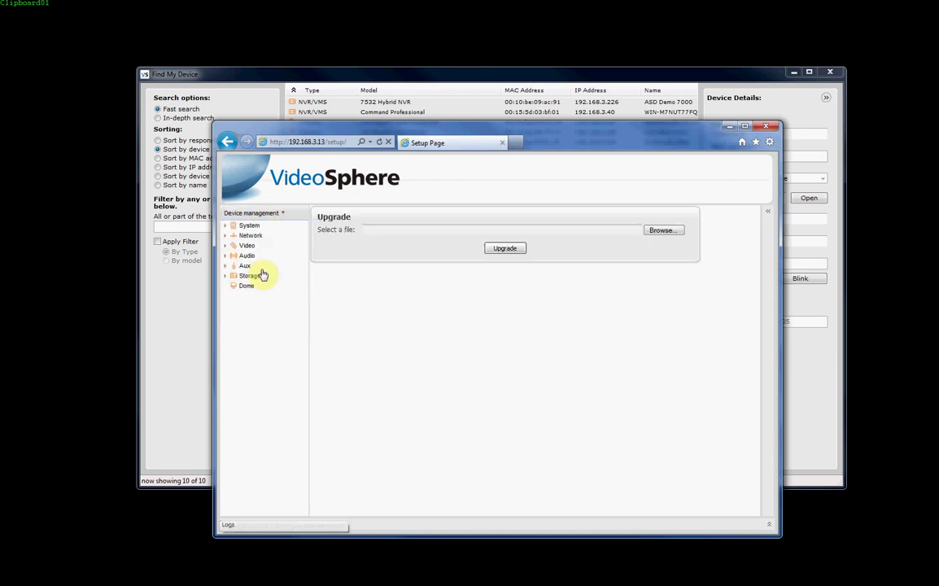
click(672, 231)
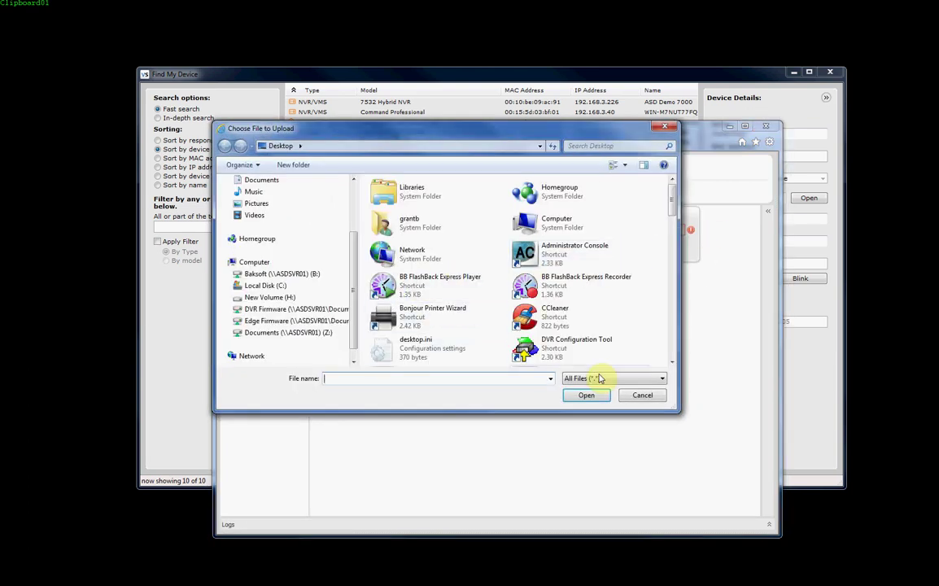
click(643, 396)
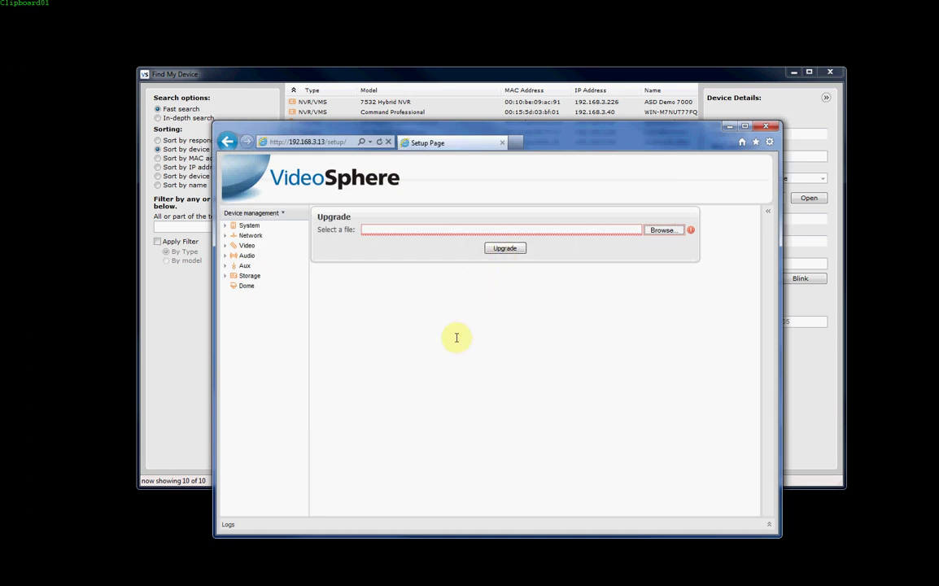
Expand System, review the Users page, then open Date and time showing Pacific/Auckland, 2012-10-03.
click(226, 237)
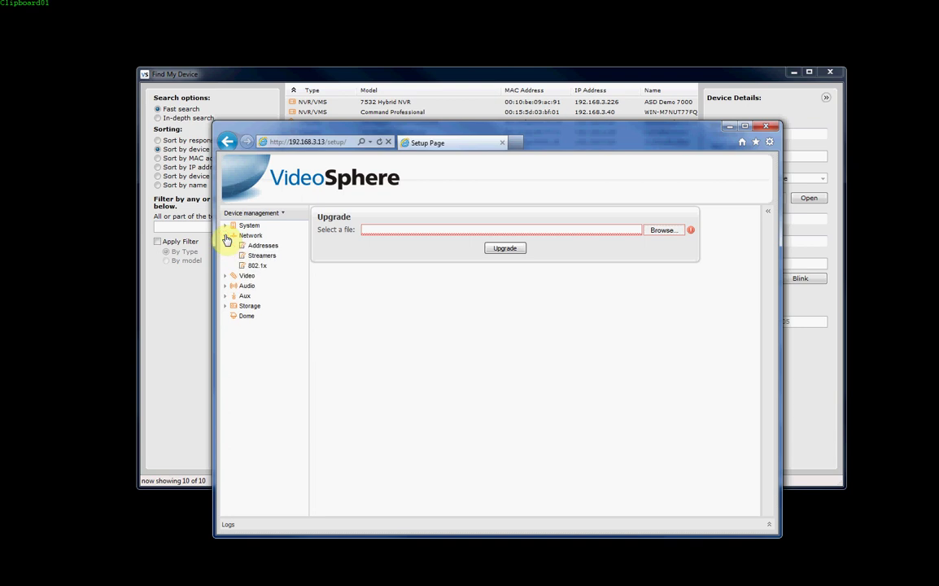
click(226, 225)
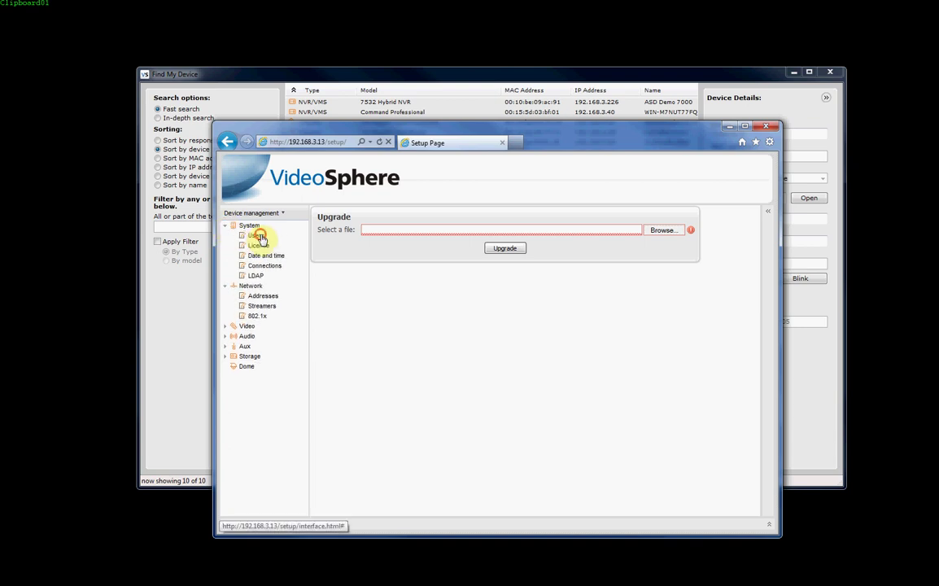
click(255, 235)
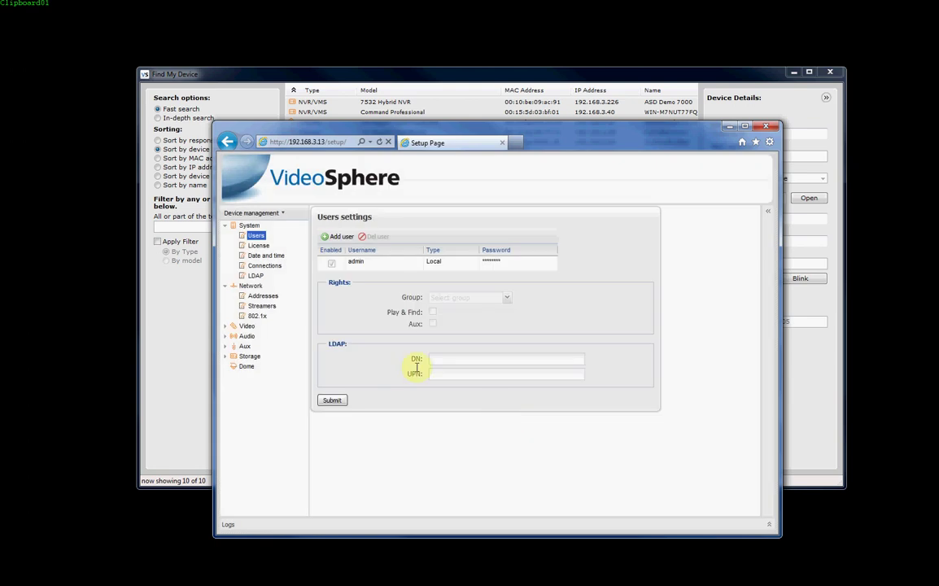
click(266, 255)
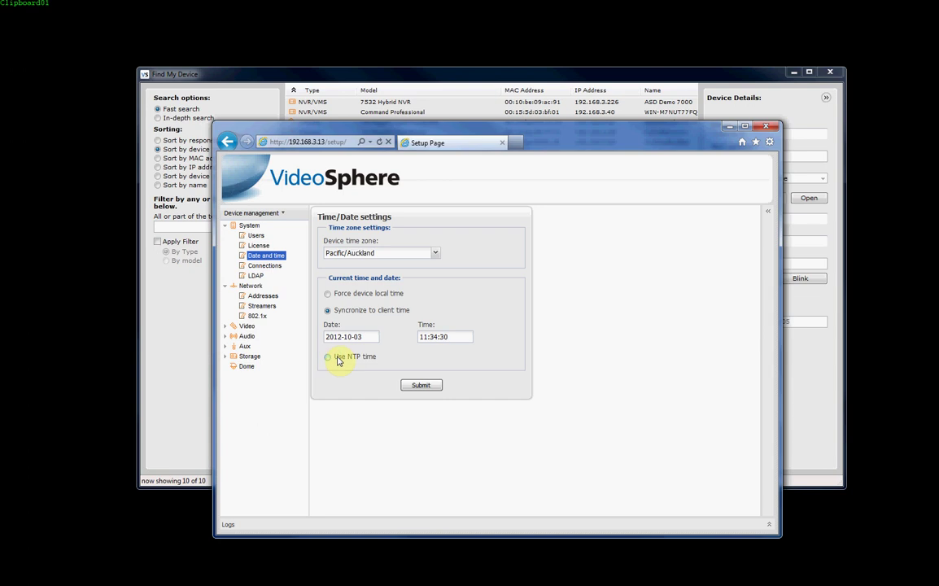
Inspect Connections, select the 192.168.3.198 client, then open the LDAP settings (disabled, port 389).
click(268, 266)
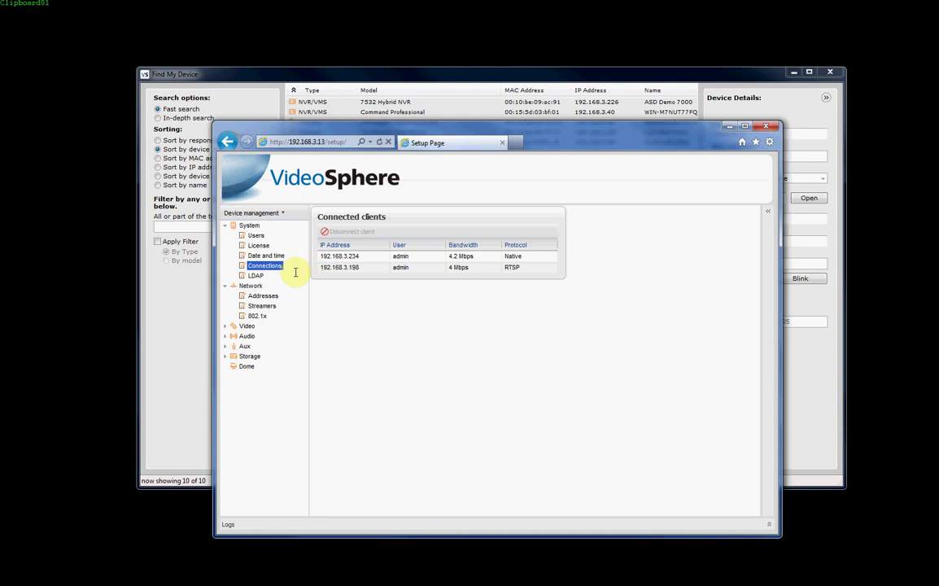
click(357, 269)
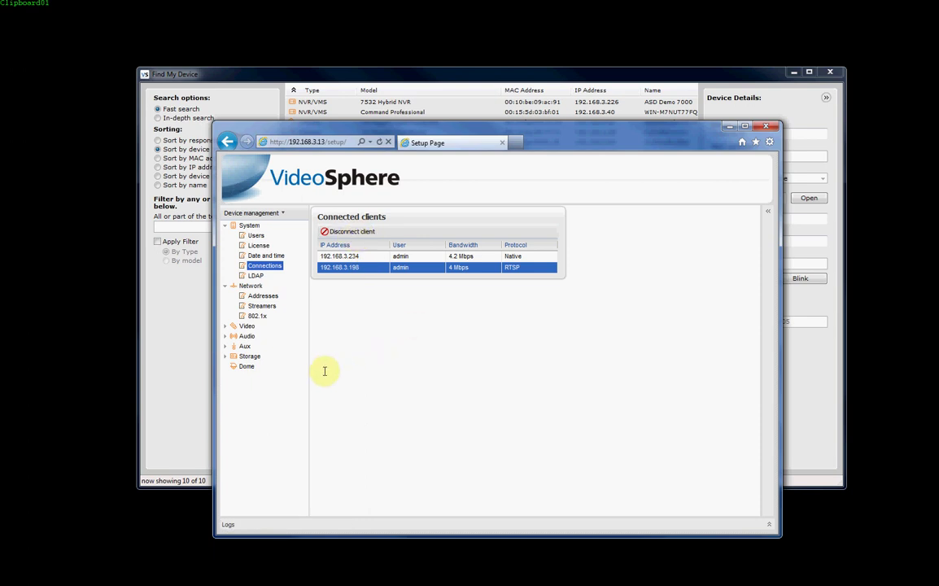
click(255, 276)
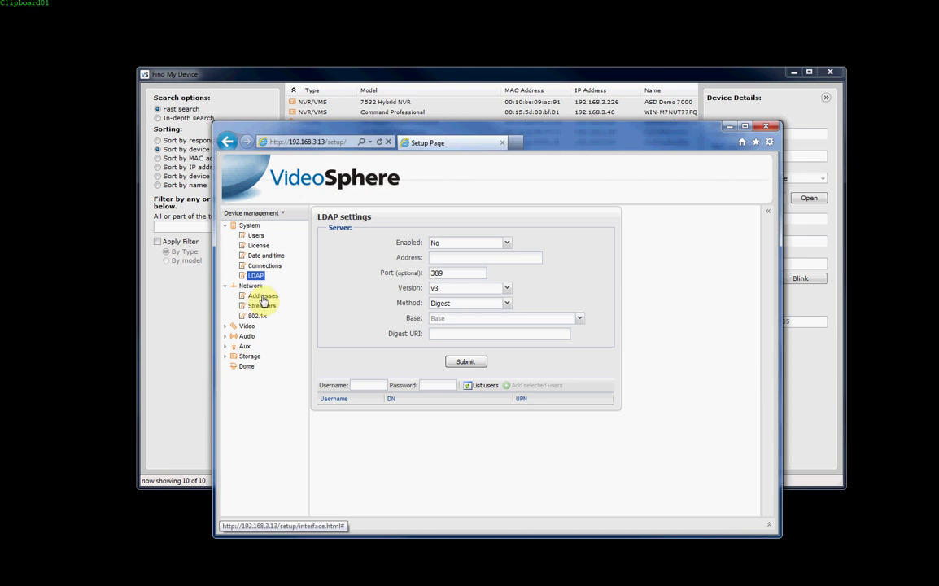
Open Network > Addresses for IP 192.168.3.13 and leave NTP mode on Manual with no server.
click(262, 297)
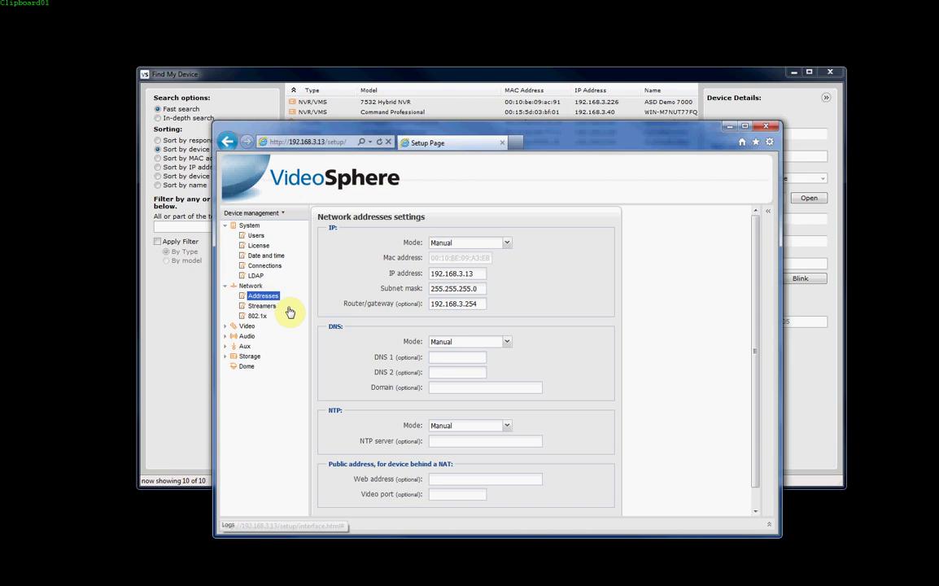
scroll(544, 421, down, 1)
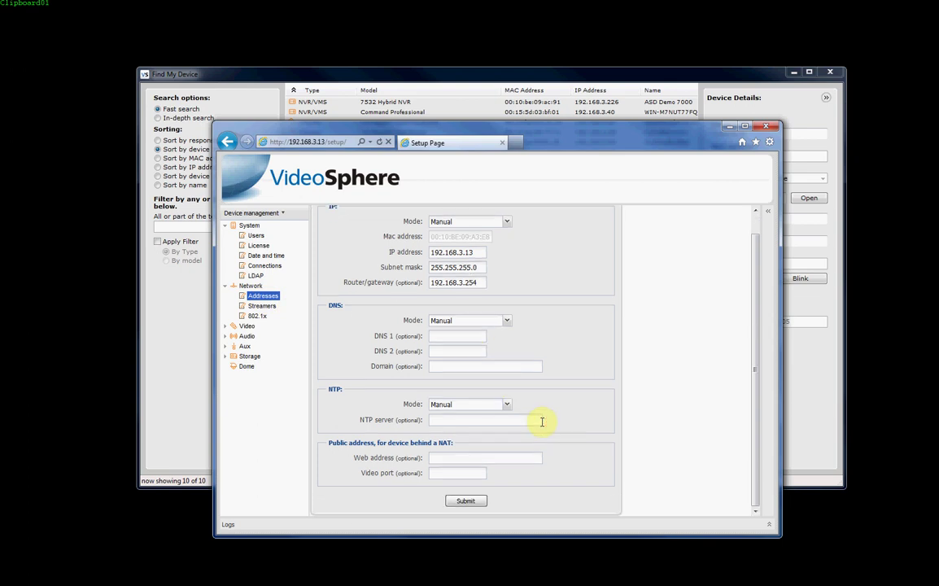
scroll(541, 425, up, 1)
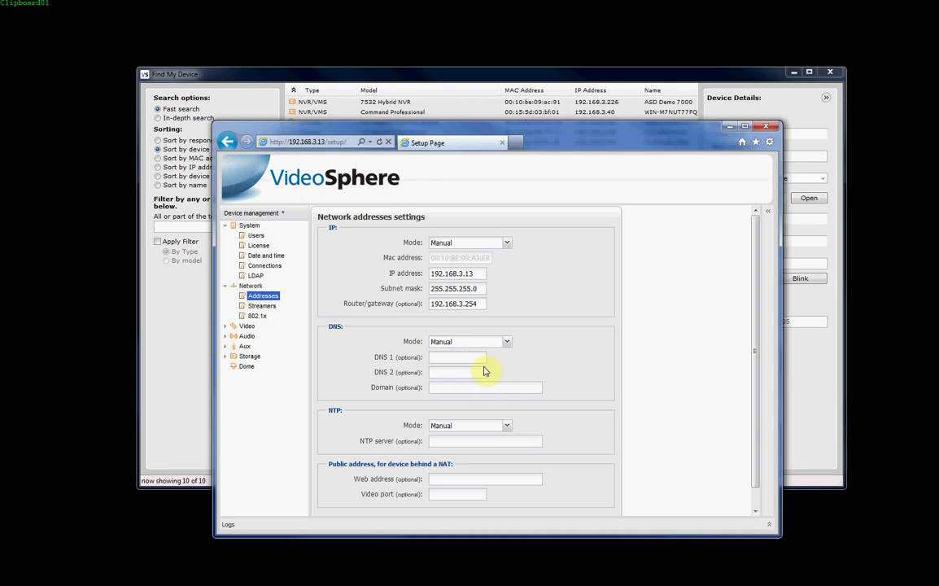
scroll(552, 440, down, 1)
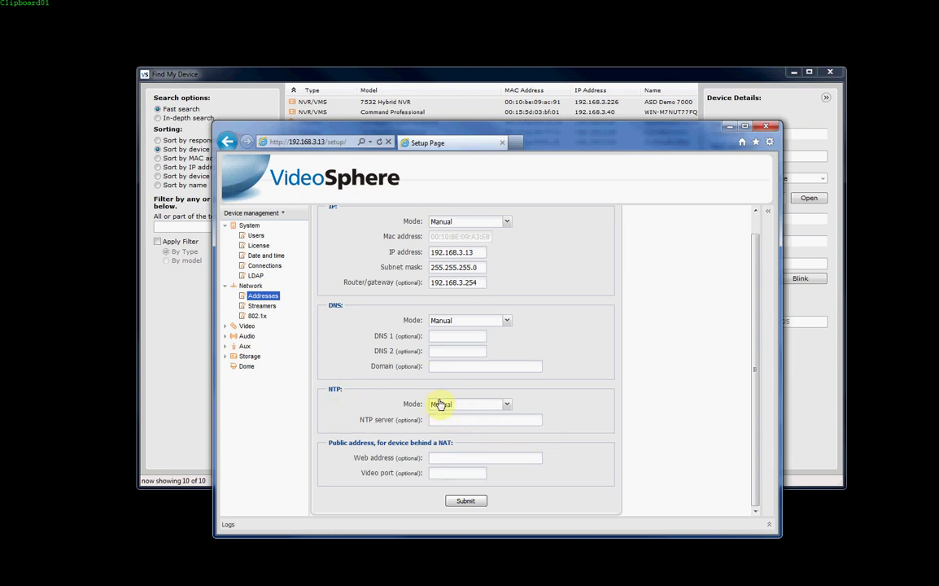
click(507, 406)
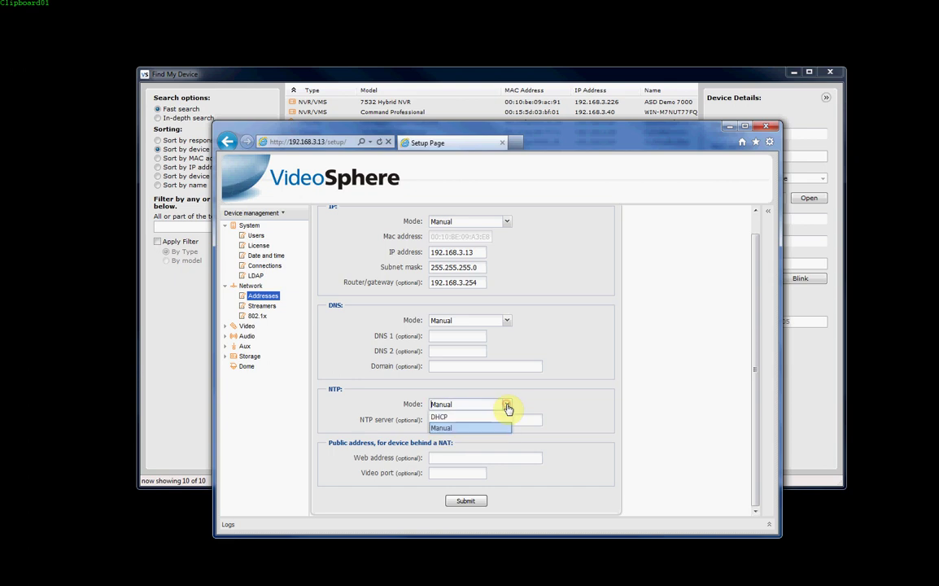
click(504, 427)
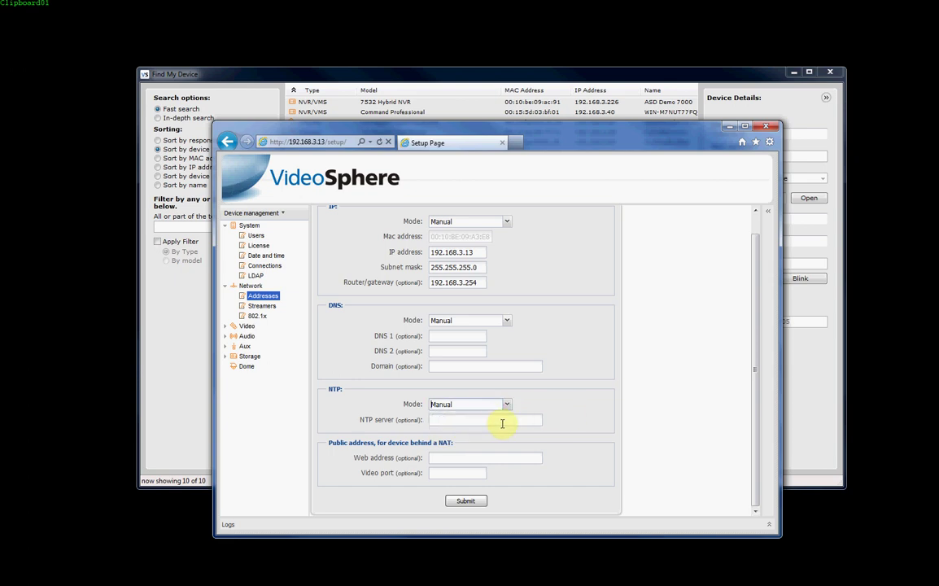
click(461, 421)
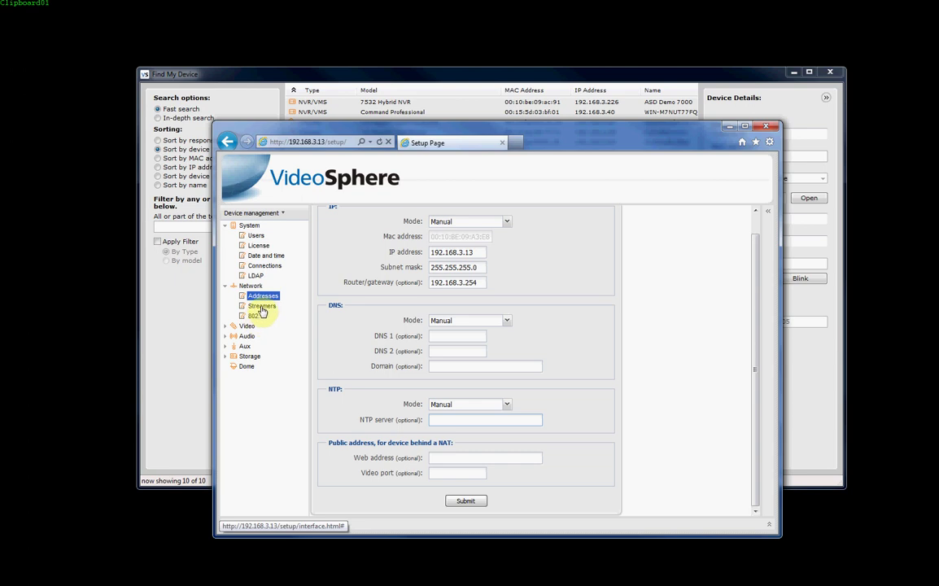
In Video > Encoders, keep the Primary stream on H264 and open Resolution to choose 1920x1080p (Full HD).
click(225, 328)
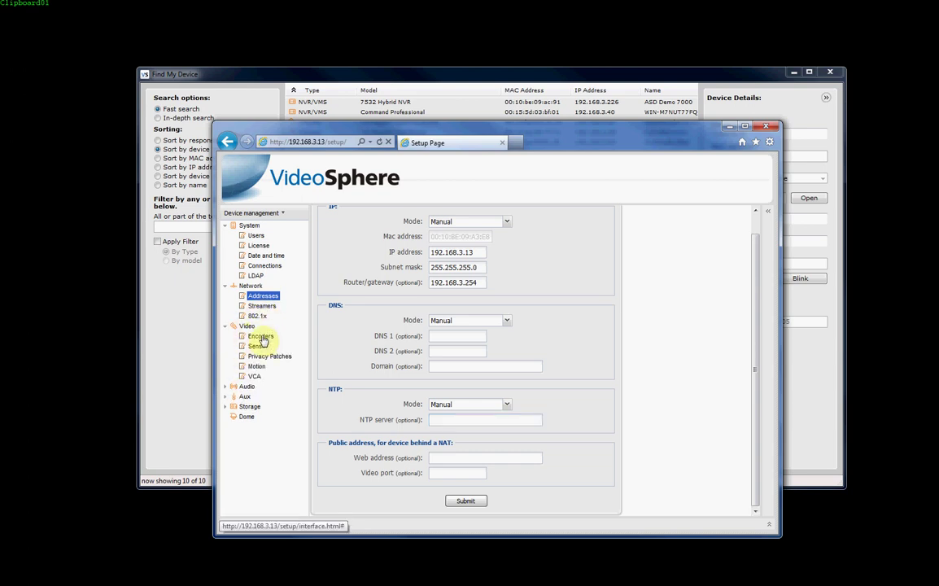
click(261, 337)
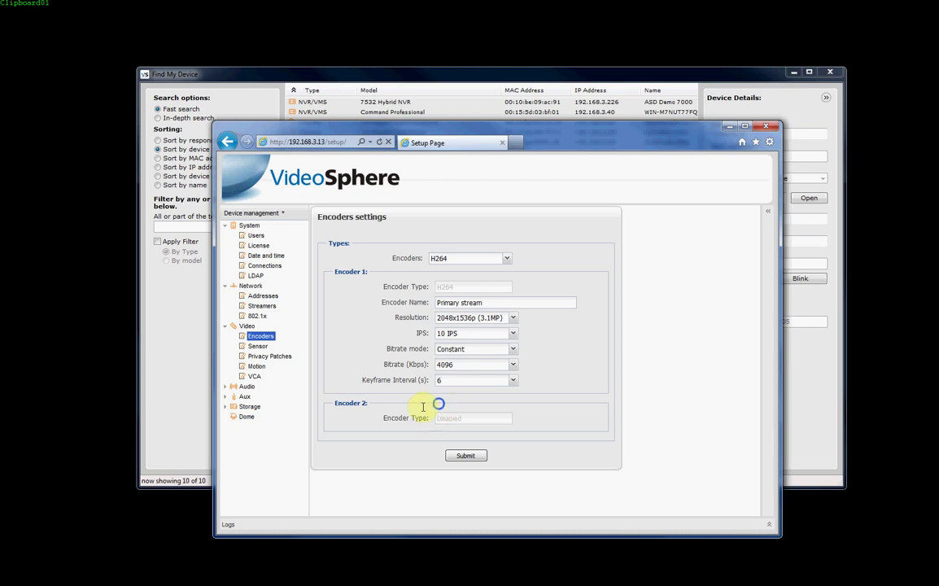
right_click(438, 402)
click(393, 259)
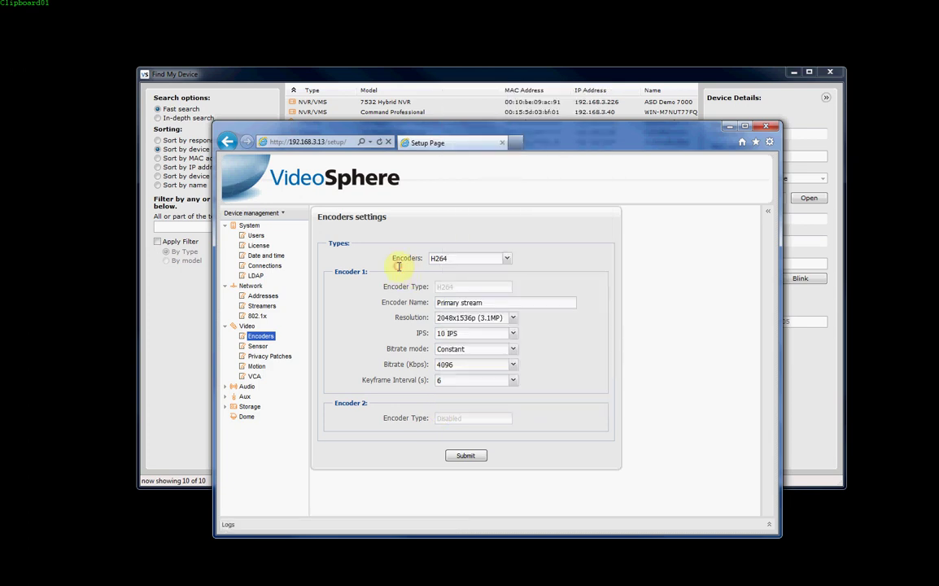
click(508, 260)
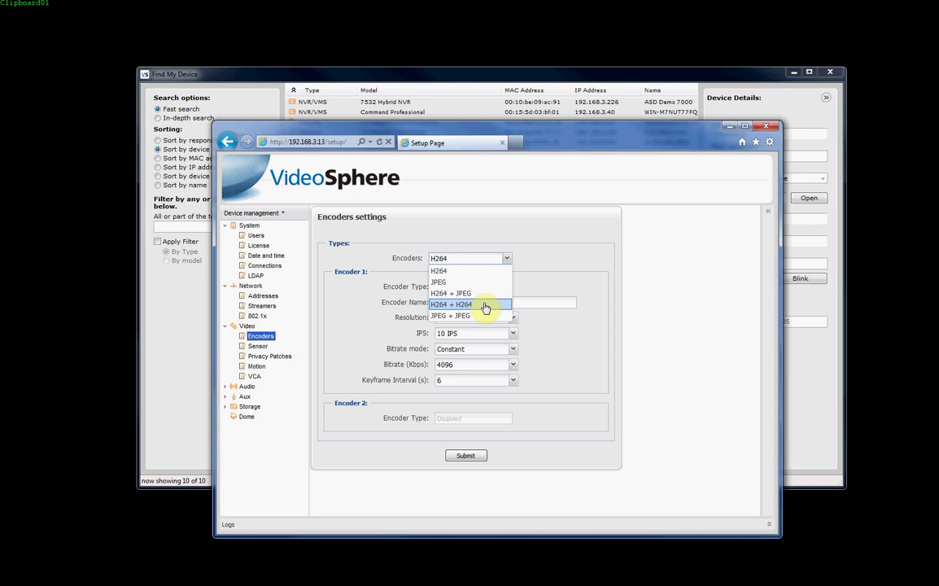
click(565, 273)
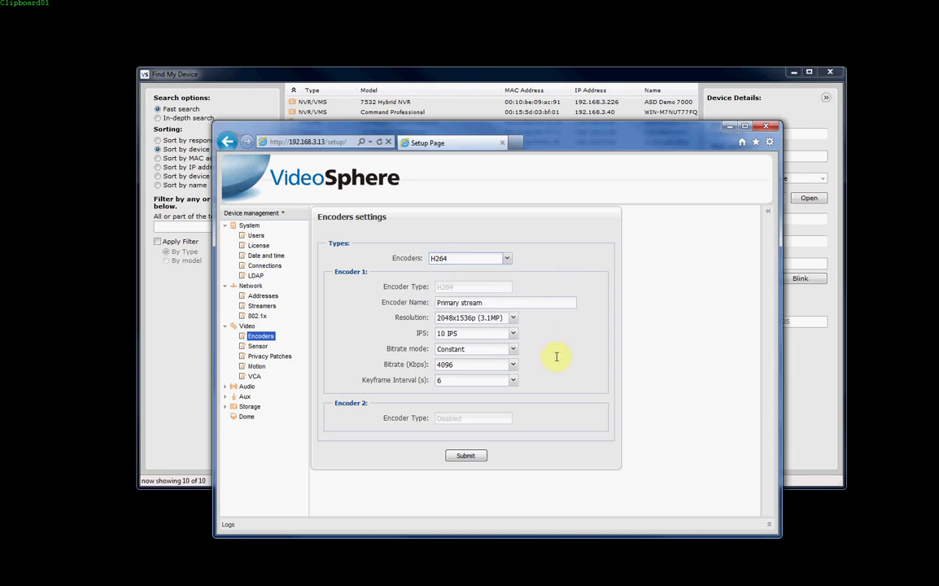
click(504, 303)
click(494, 304)
click(512, 318)
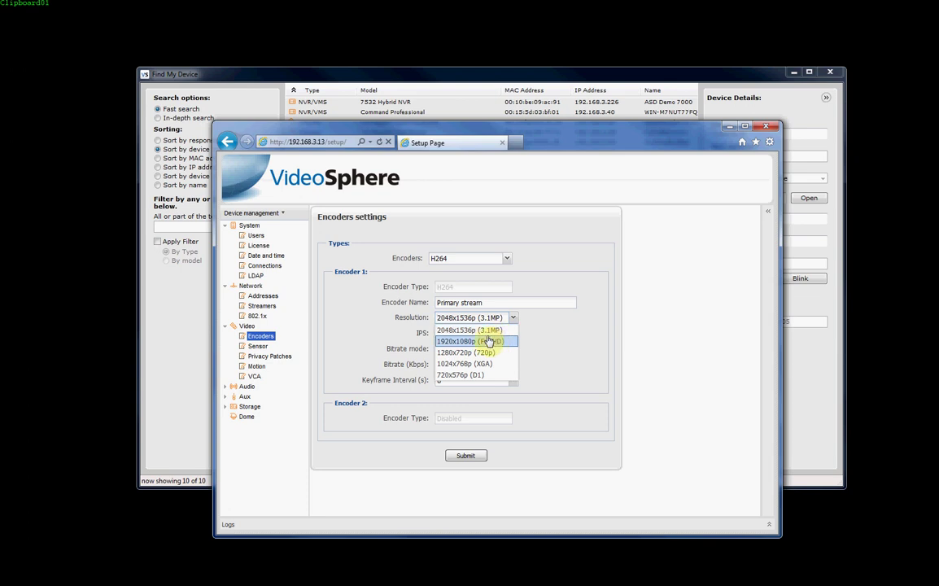
Keep Encoder 1 at 1920x1080p (Full HD) and save the encoder settings.
click(488, 343)
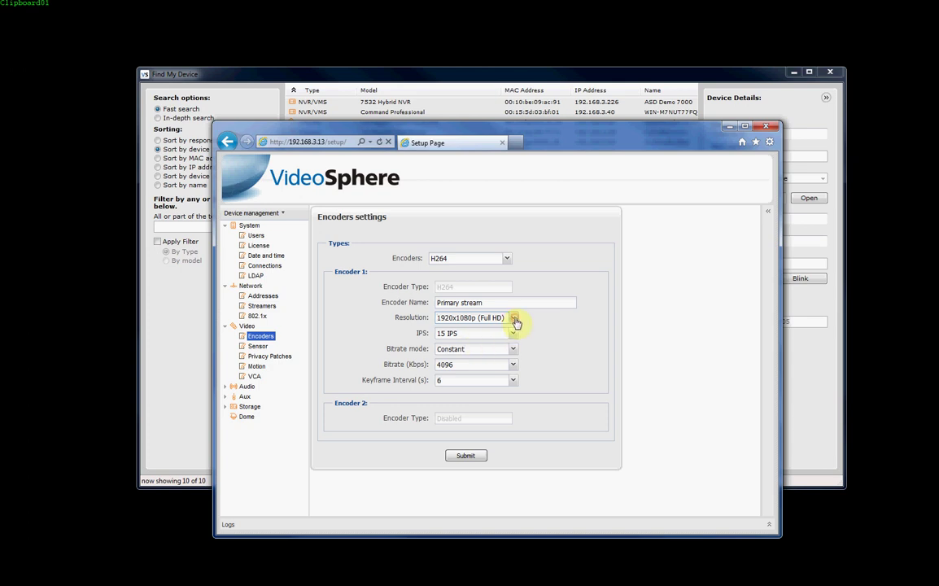
click(512, 319)
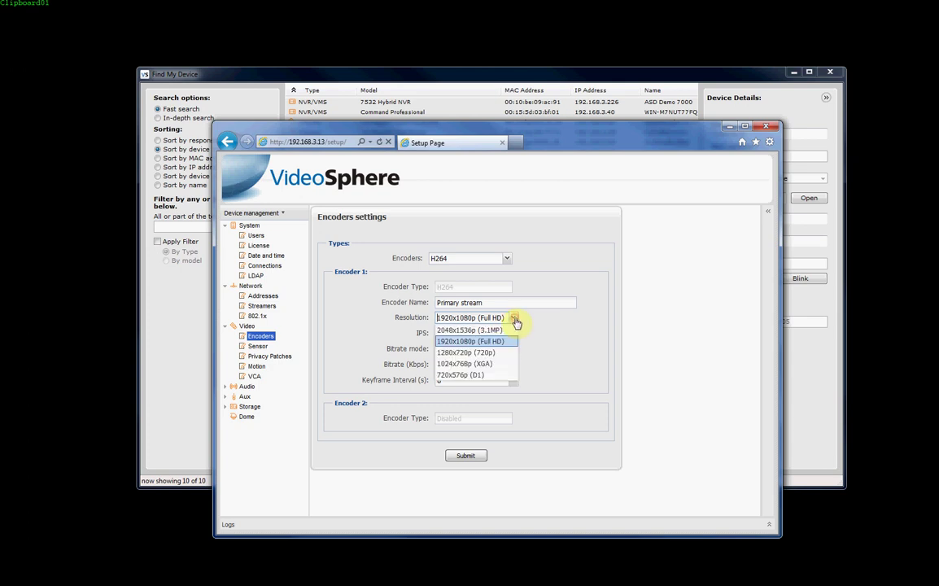
click(462, 343)
click(465, 455)
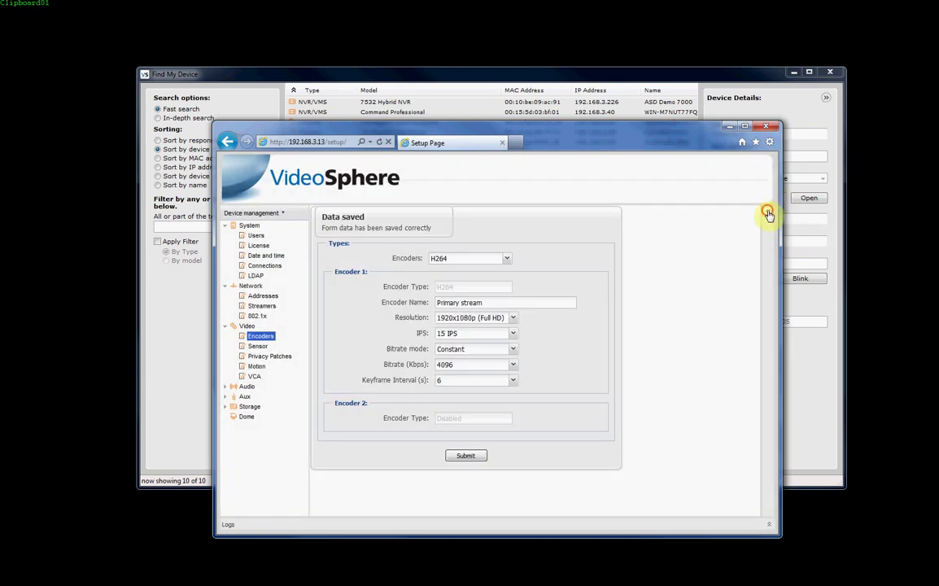
Show the live RollerDoor video preview and choose 2048x1536p (3.1MP) resolution again.
click(768, 211)
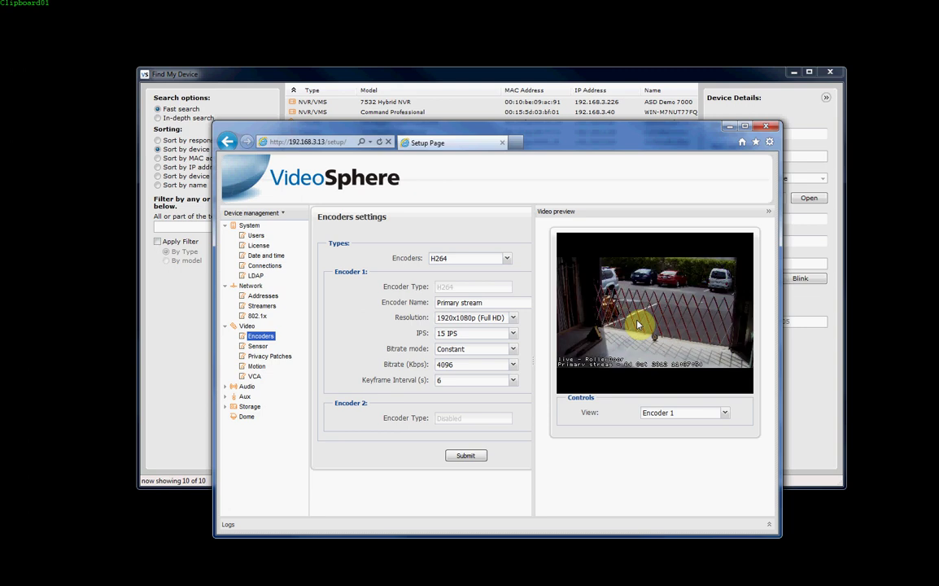
click(510, 319)
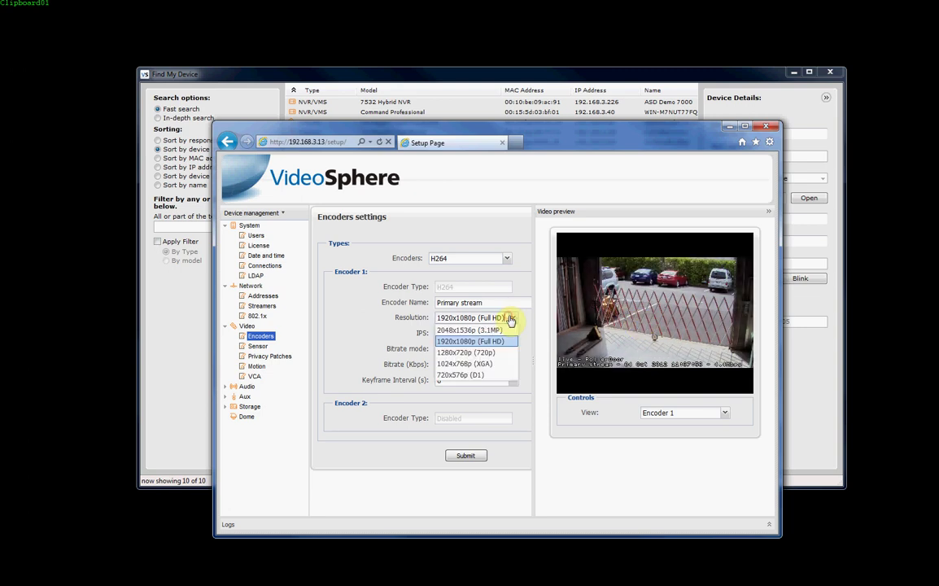
Save 2048x1536p resolution, hide the preview, and confirm the frame rate stays at 10 IPS.
click(486, 329)
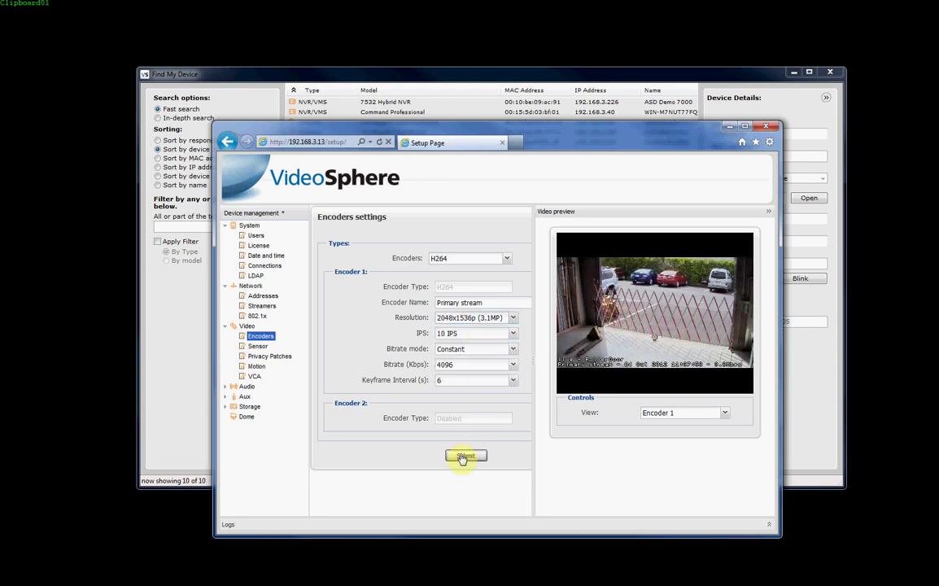
click(462, 455)
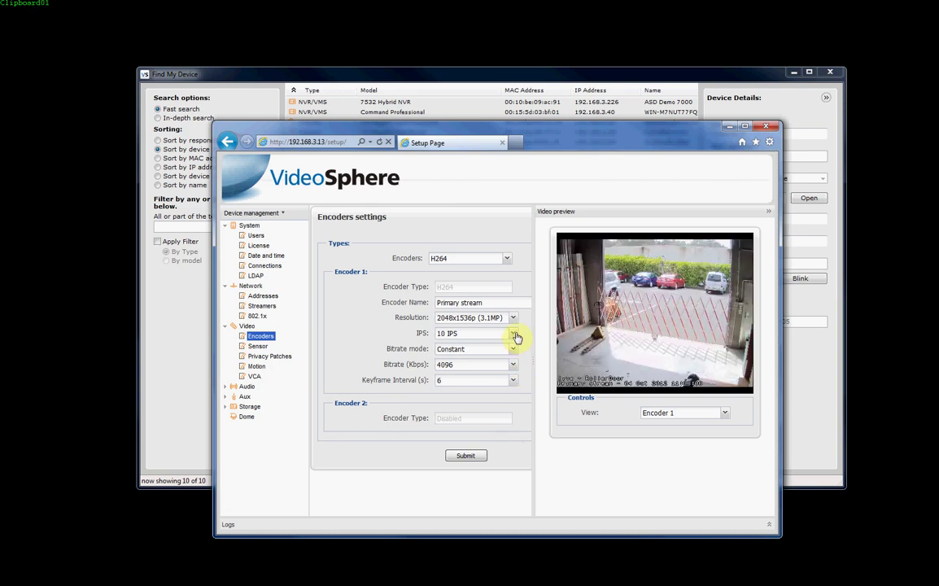
click(768, 211)
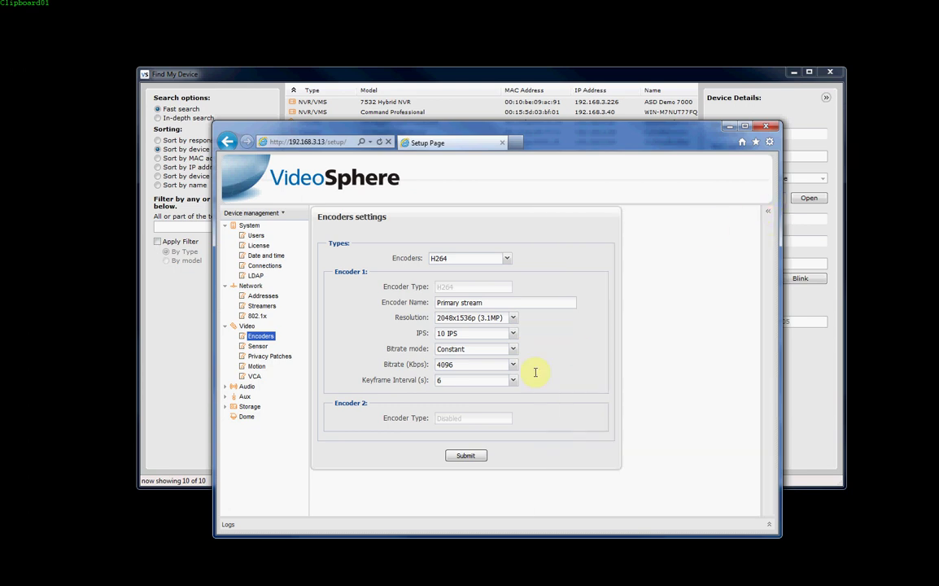
click(512, 335)
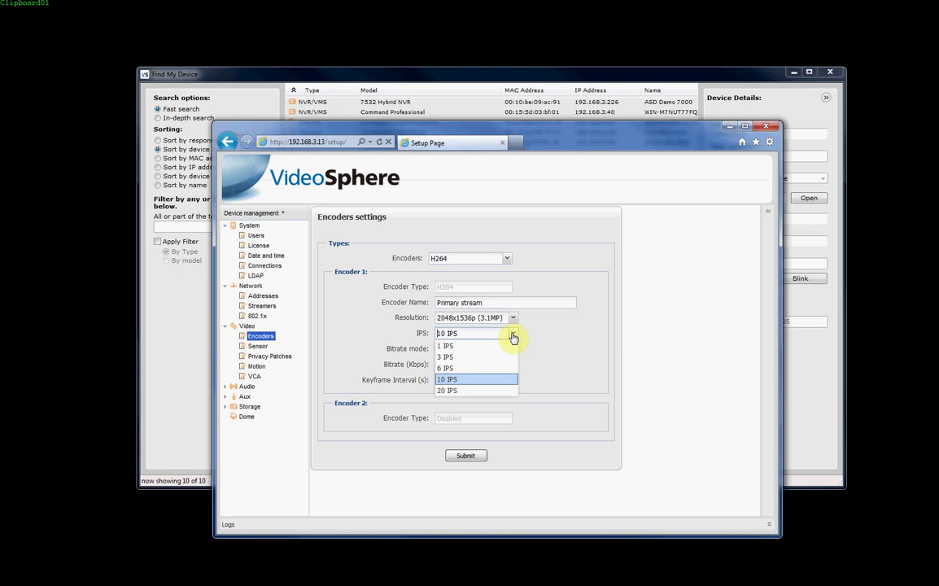
click(587, 347)
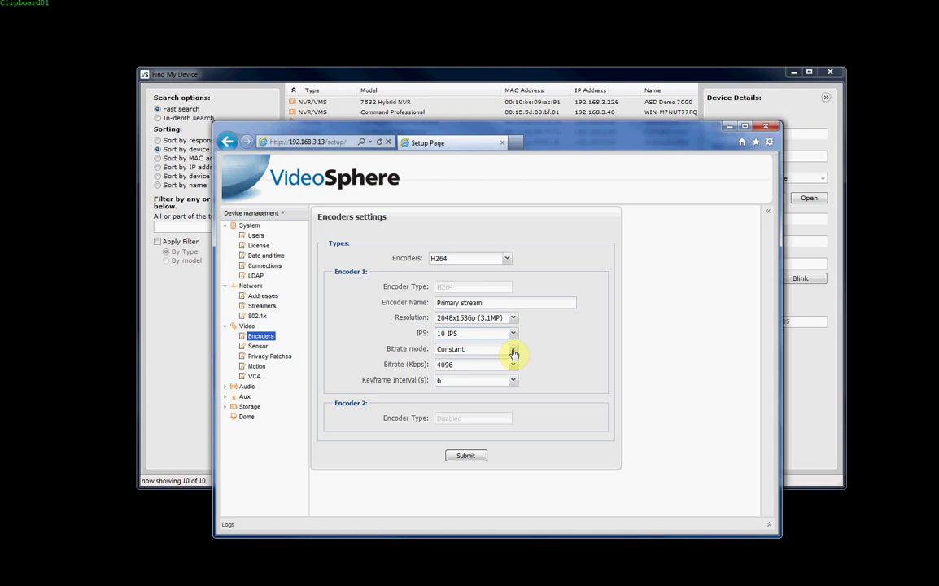
Try Variable bitrate mode, then return it to Constant at 4096 Kbps.
click(514, 353)
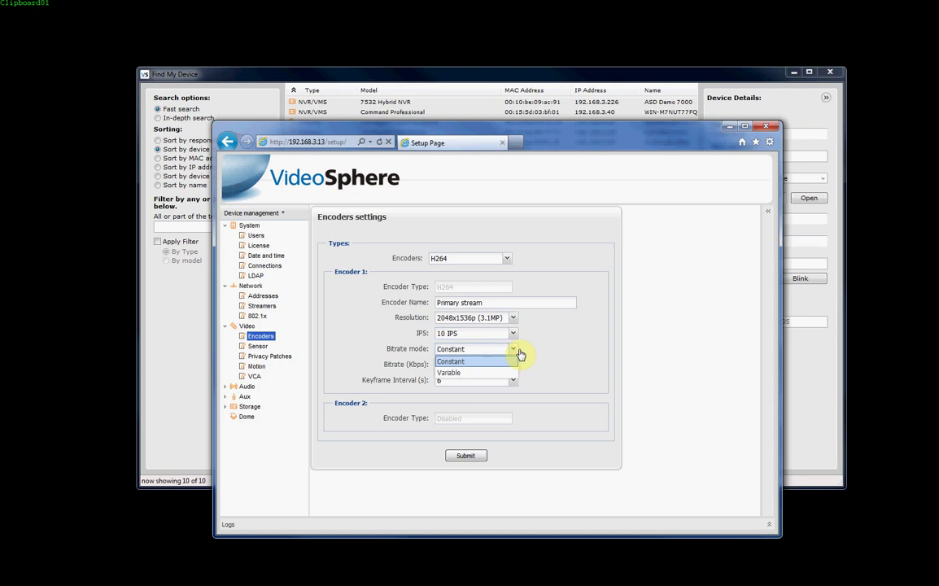
click(556, 350)
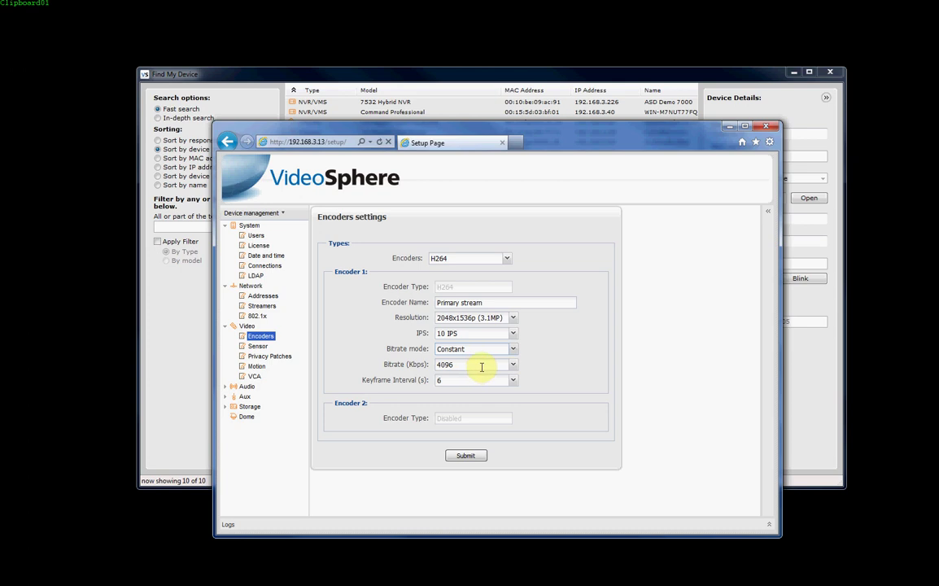
click(513, 349)
click(495, 373)
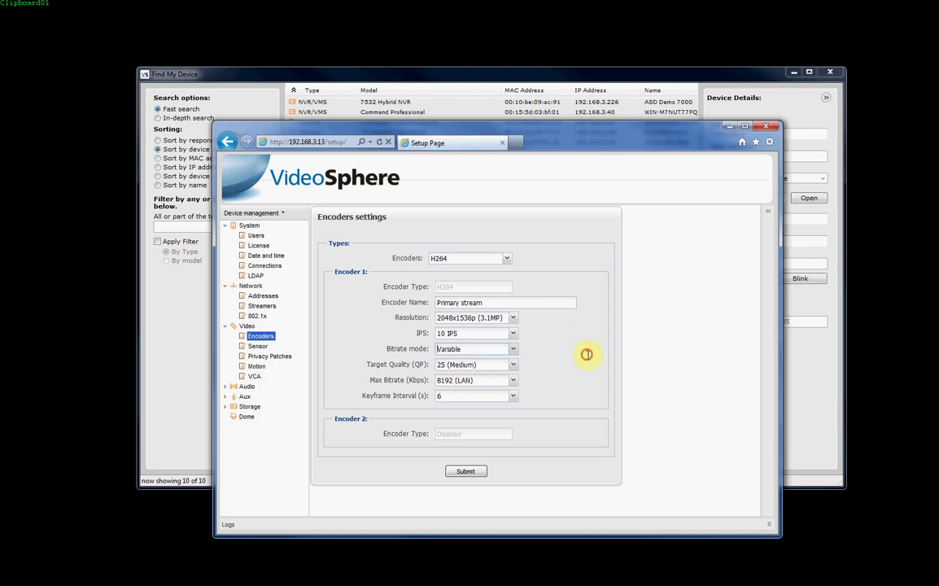
click(512, 350)
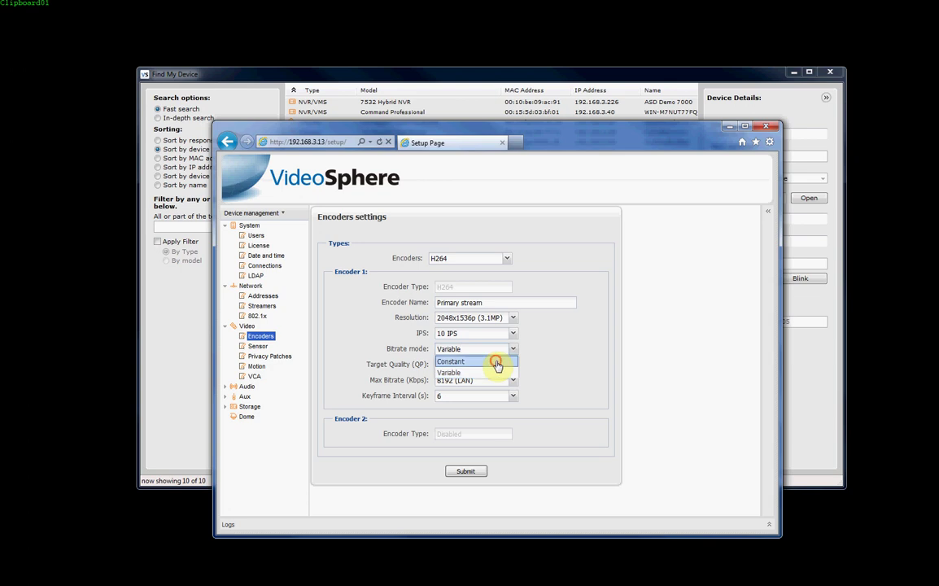
click(497, 365)
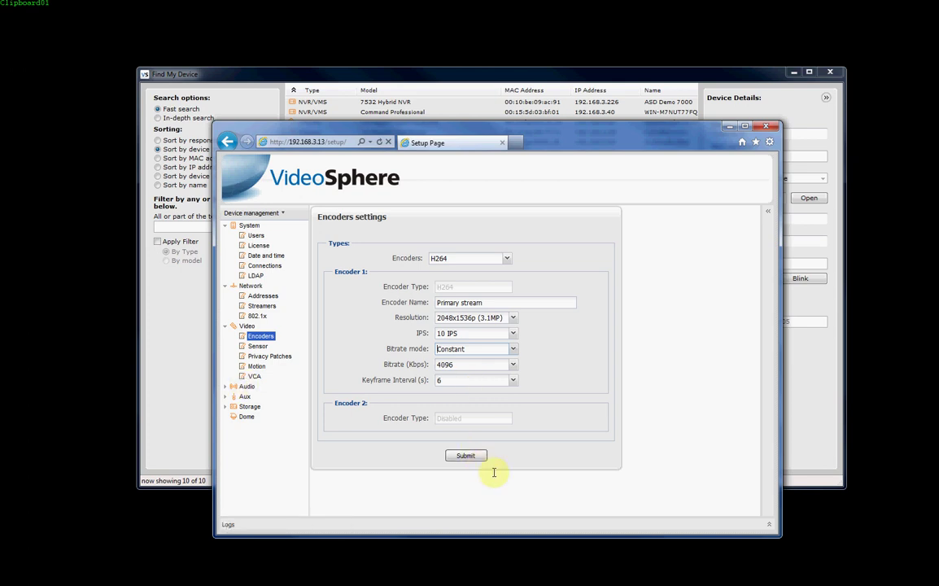
Open Sensor setup and review Wide Dynamic Range, leaving it at High.
click(245, 346)
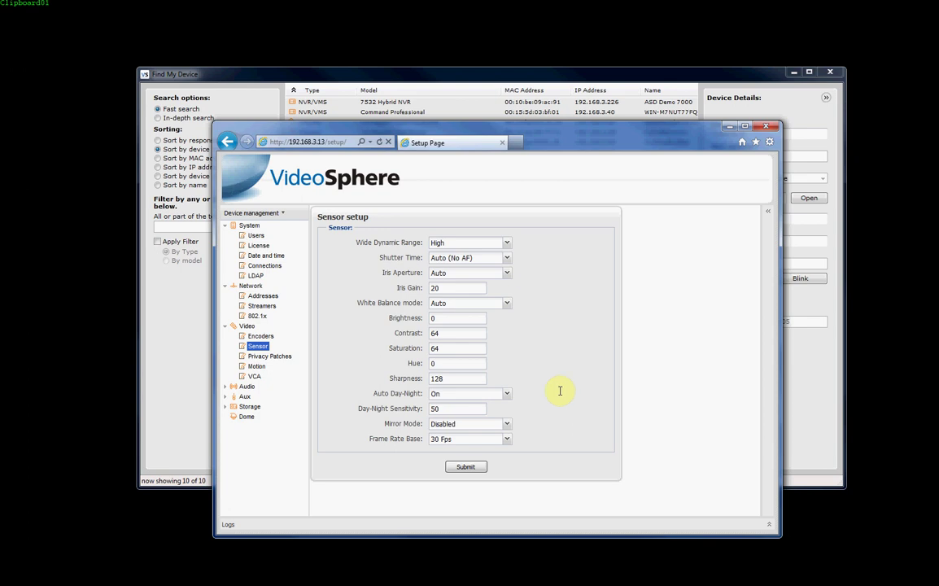
click(506, 244)
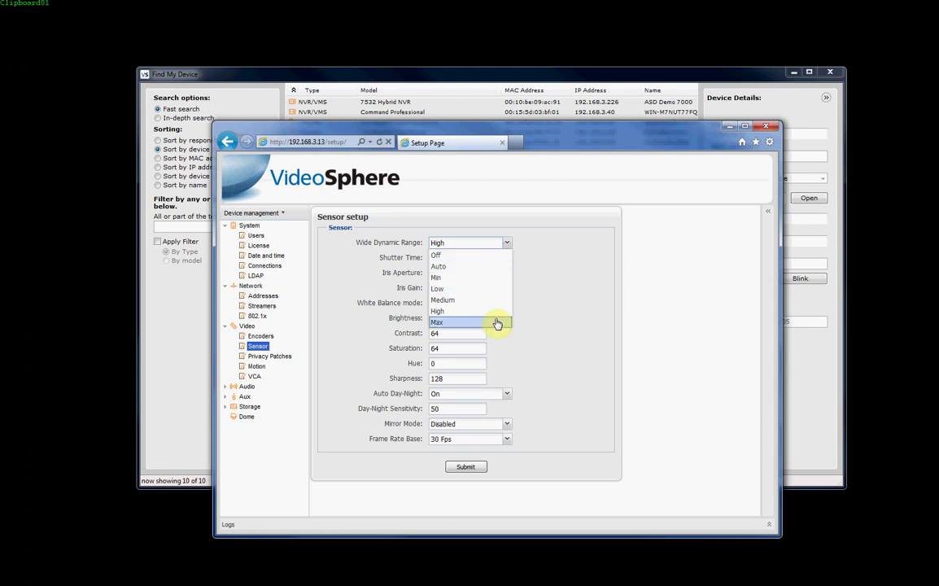
click(583, 327)
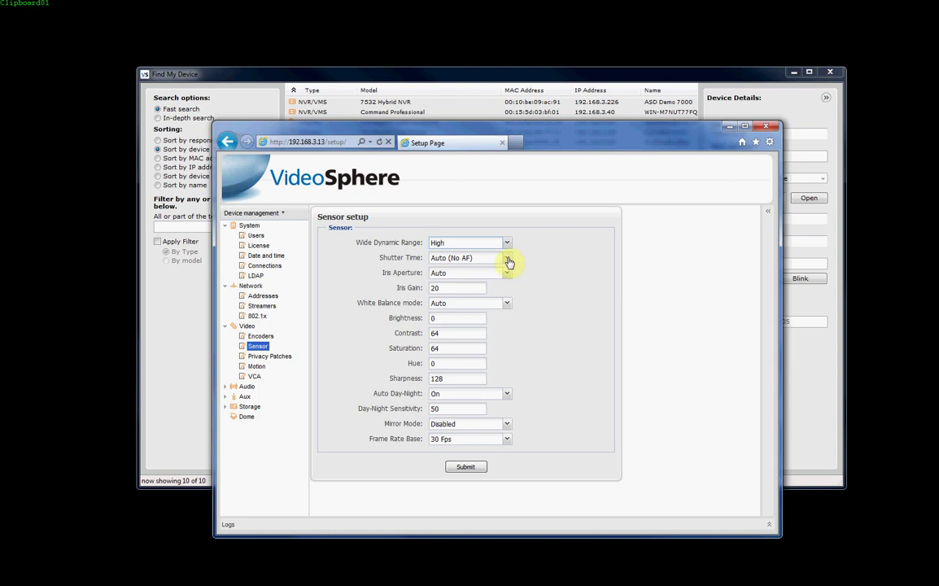
Review Shutter Time and Mirror Mode options, keeping Auto (No AF) and Disabled.
click(507, 260)
click(551, 278)
click(505, 259)
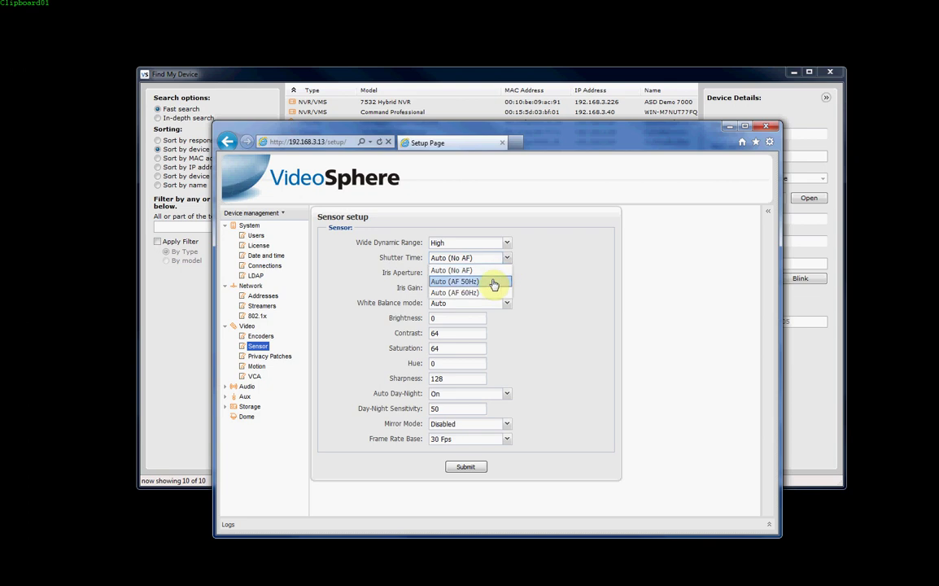
click(549, 269)
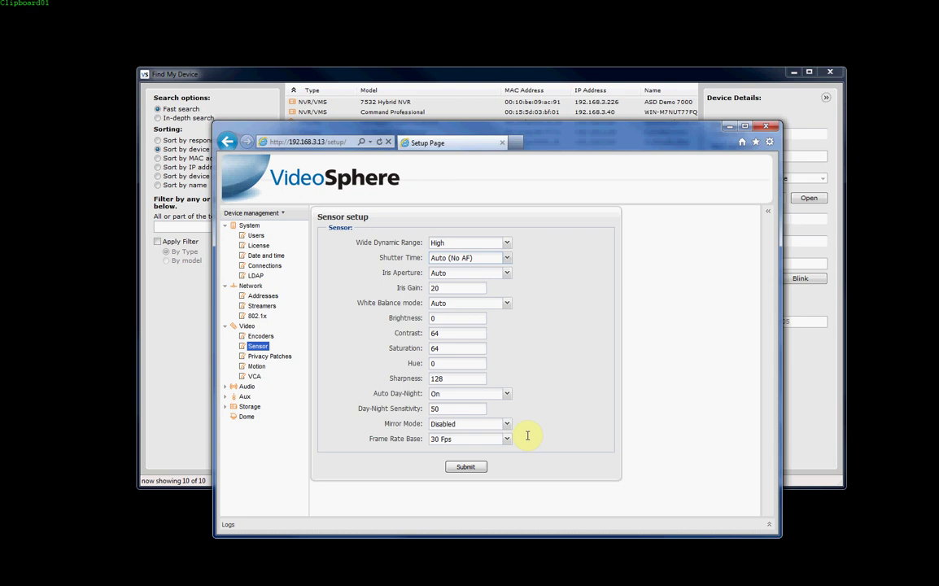
click(506, 425)
click(505, 431)
click(506, 424)
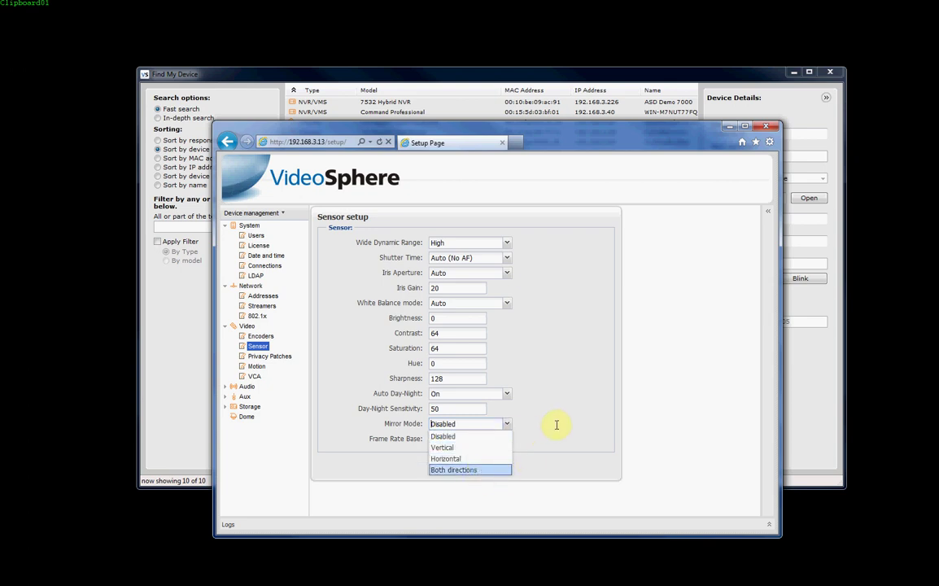
click(587, 418)
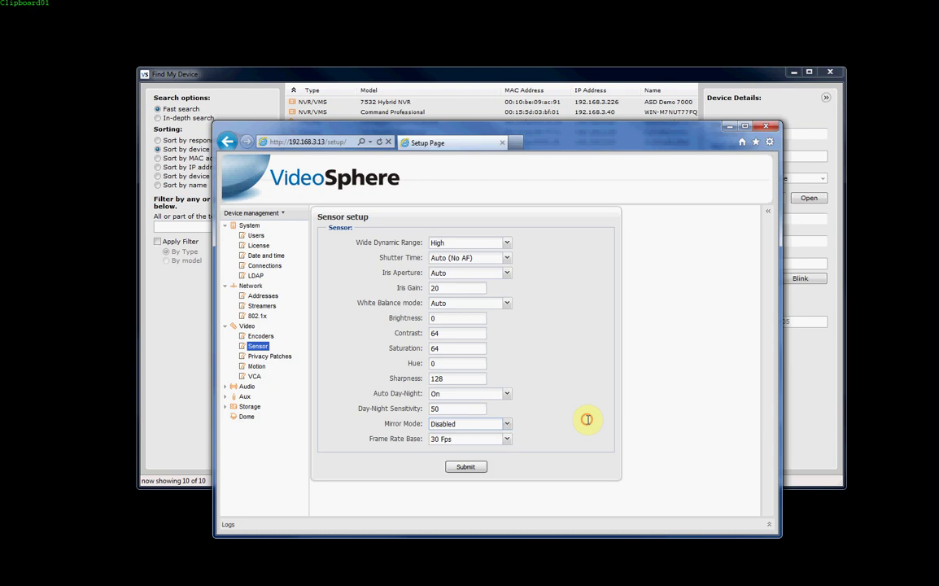
Look at Privacy Patches, then go to Video Motion setup (sensitivity 50, threshold 15).
click(268, 355)
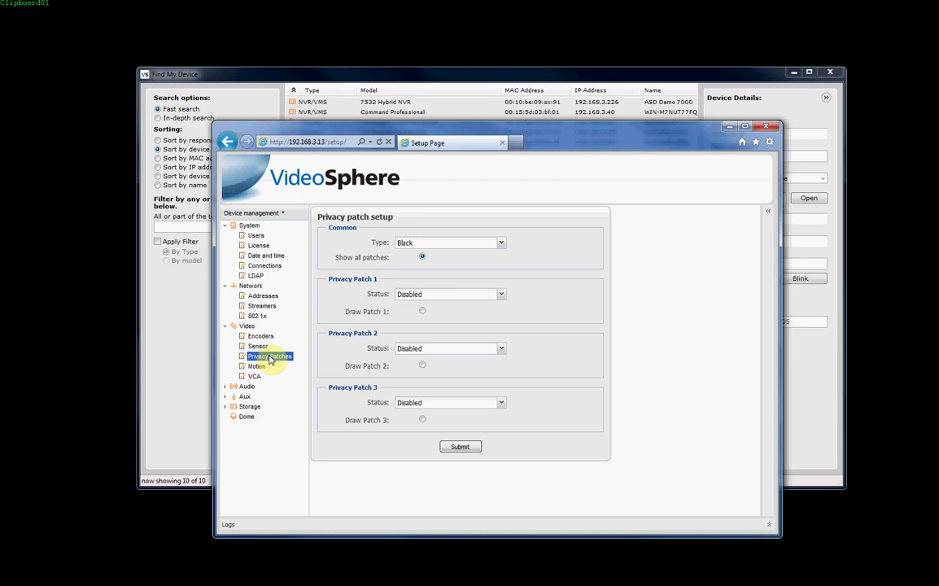
click(255, 366)
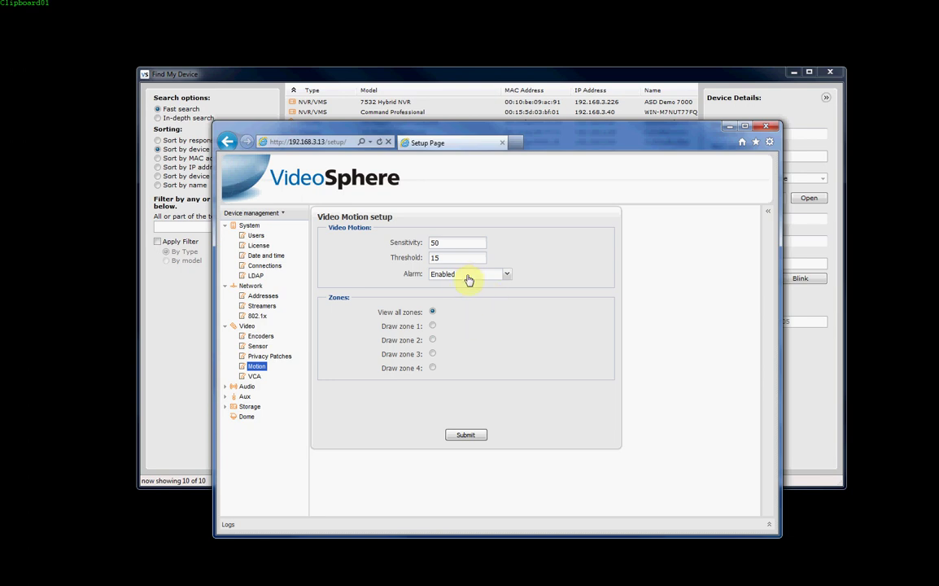
On the live preview, draw motion zones 1 (gate), 2 (ground in front) and 4 (parked cars).
click(768, 213)
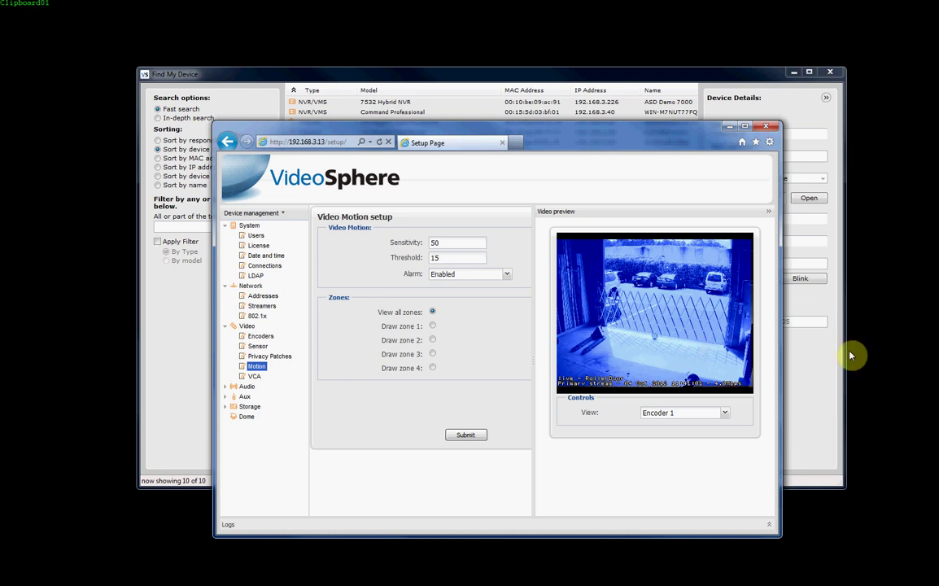
click(432, 325)
drag(604, 284, 665, 333)
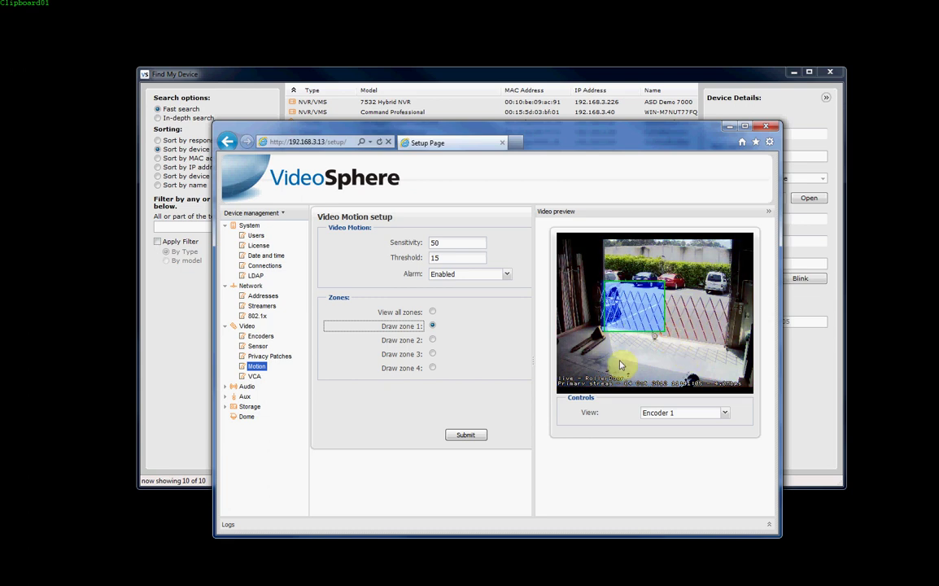
click(431, 340)
drag(569, 321, 715, 376)
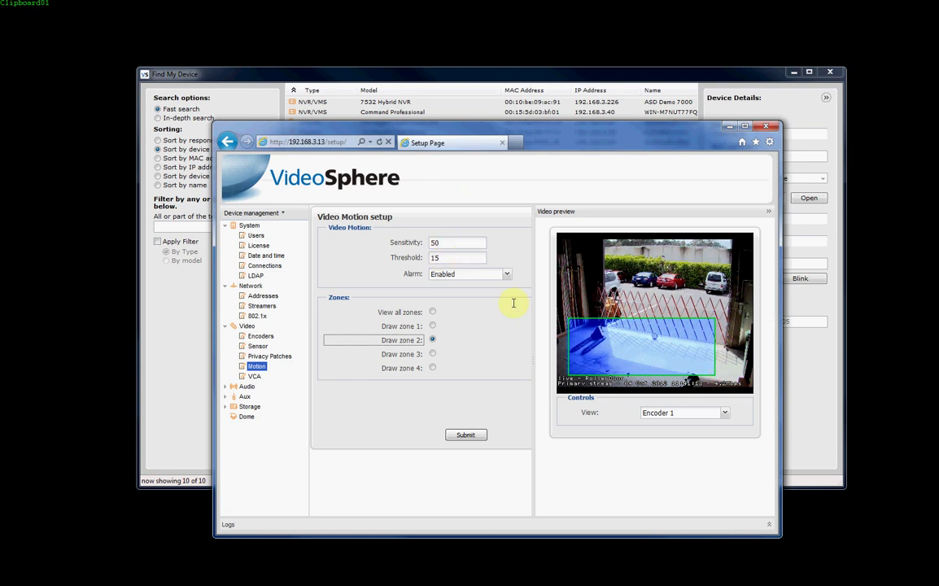
click(432, 367)
drag(618, 259, 715, 310)
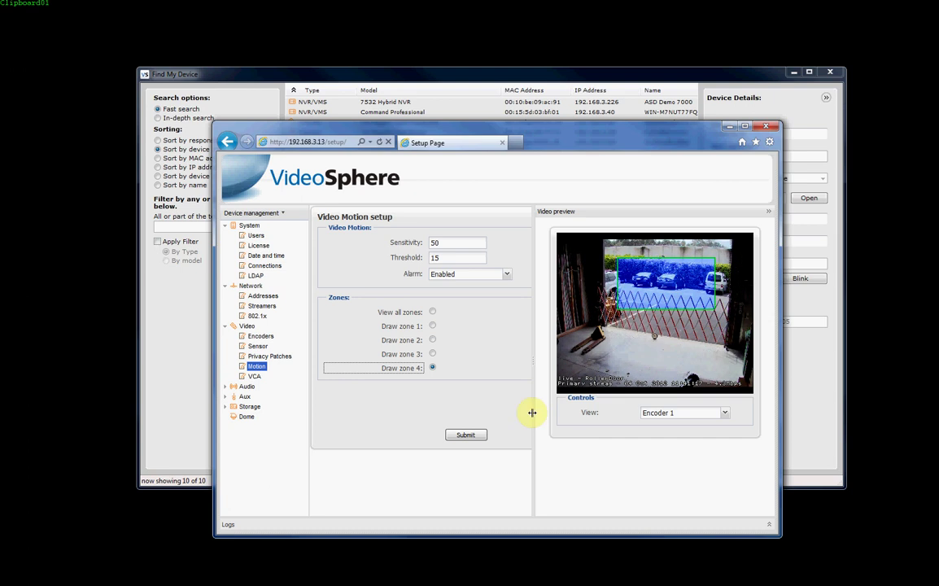
click(476, 435)
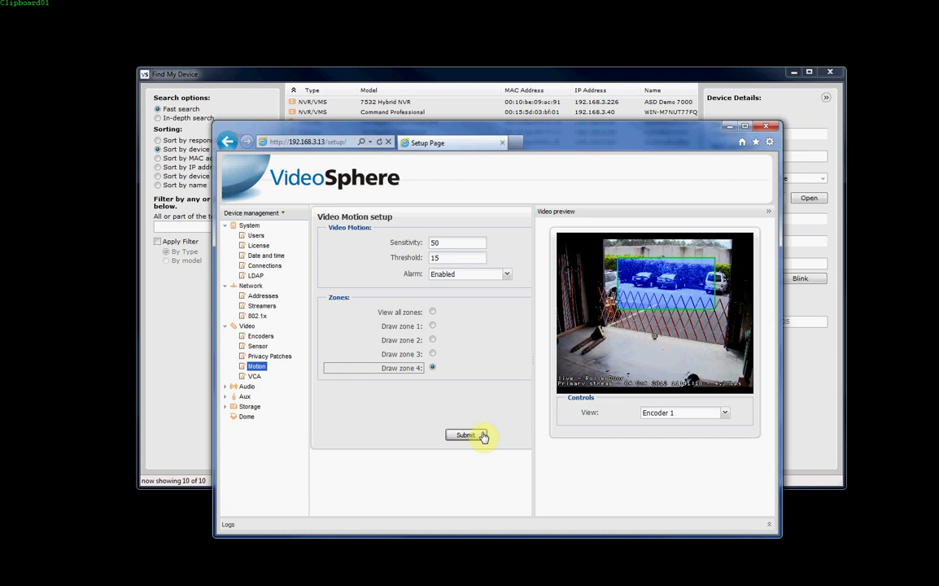
click(769, 211)
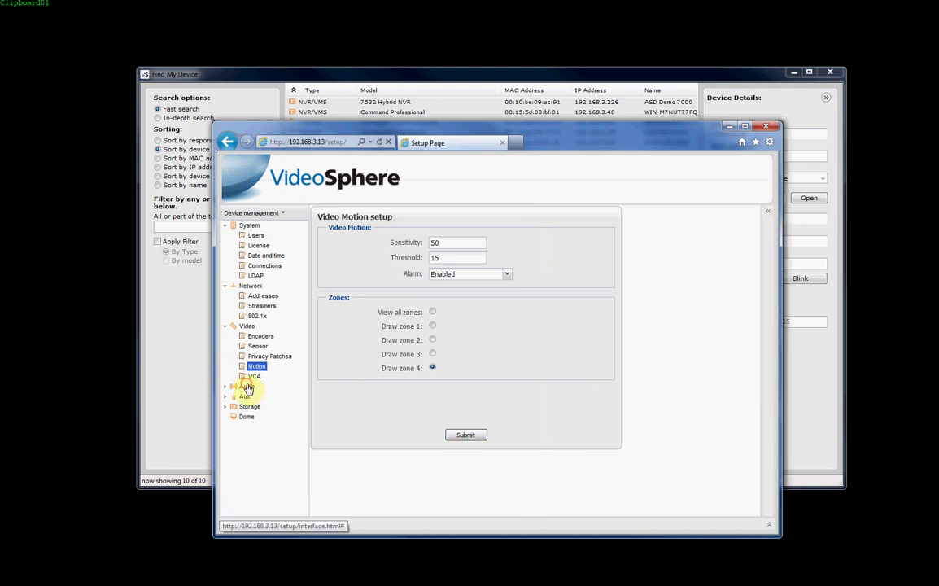
Check Audio input settings, keeping the ADPCM codec, then view Talk audio settings.
click(246, 386)
click(225, 388)
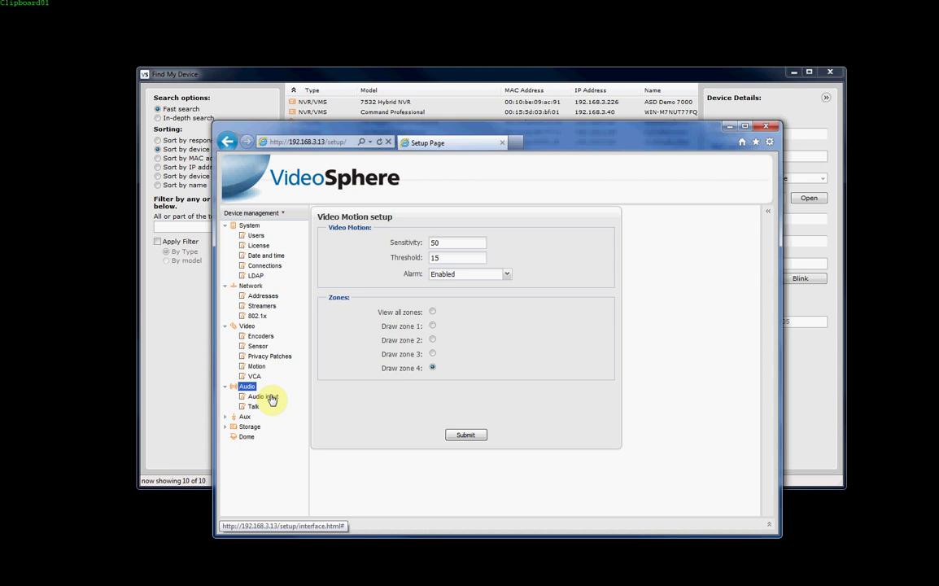
click(265, 397)
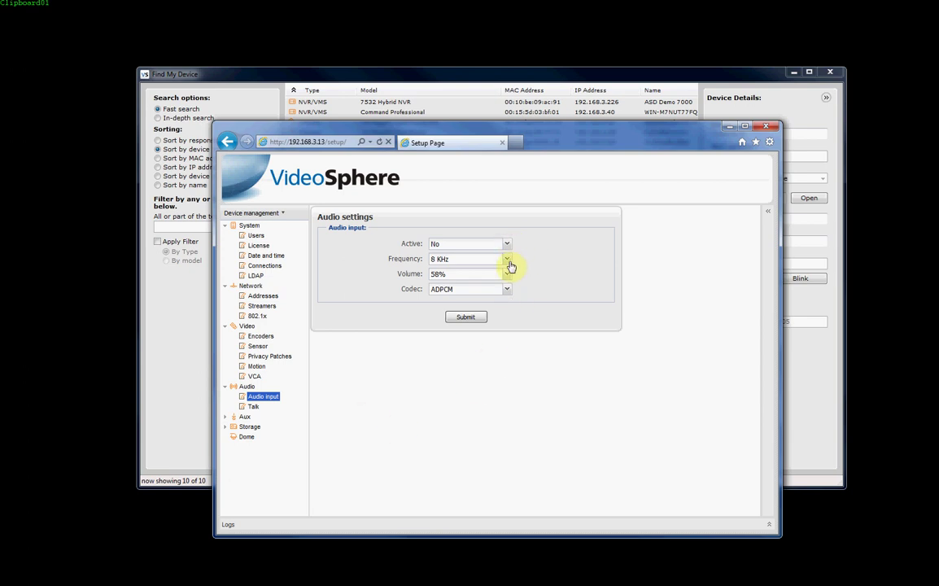
click(508, 290)
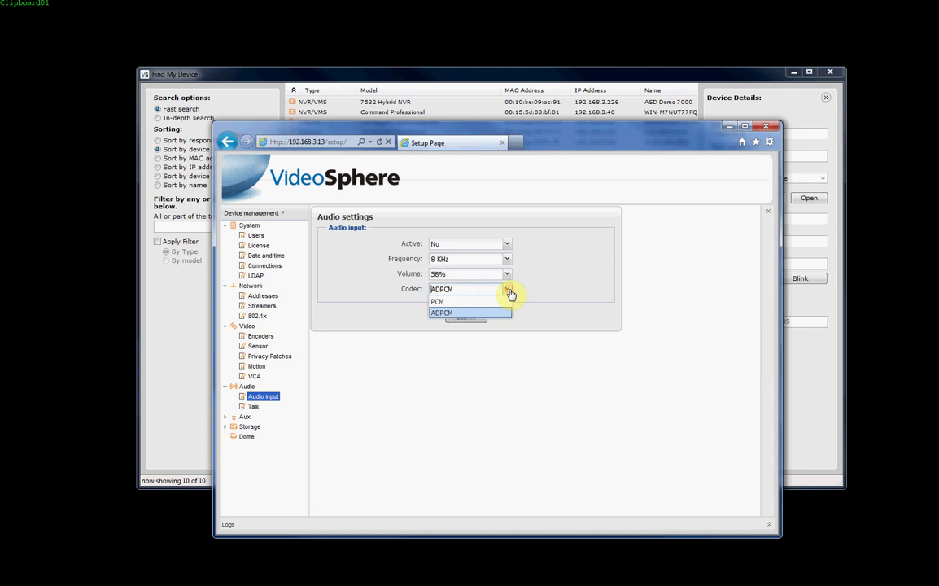
click(508, 290)
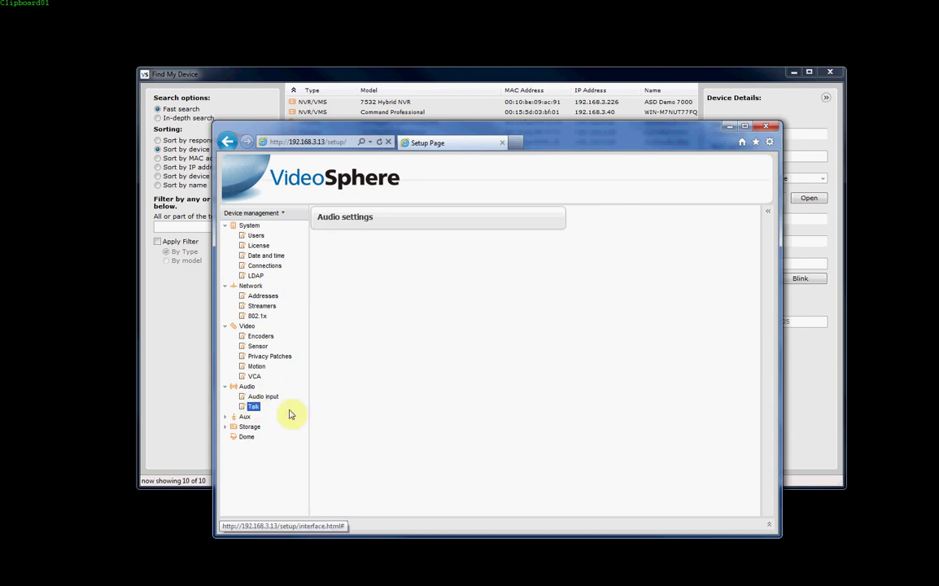
click(253, 406)
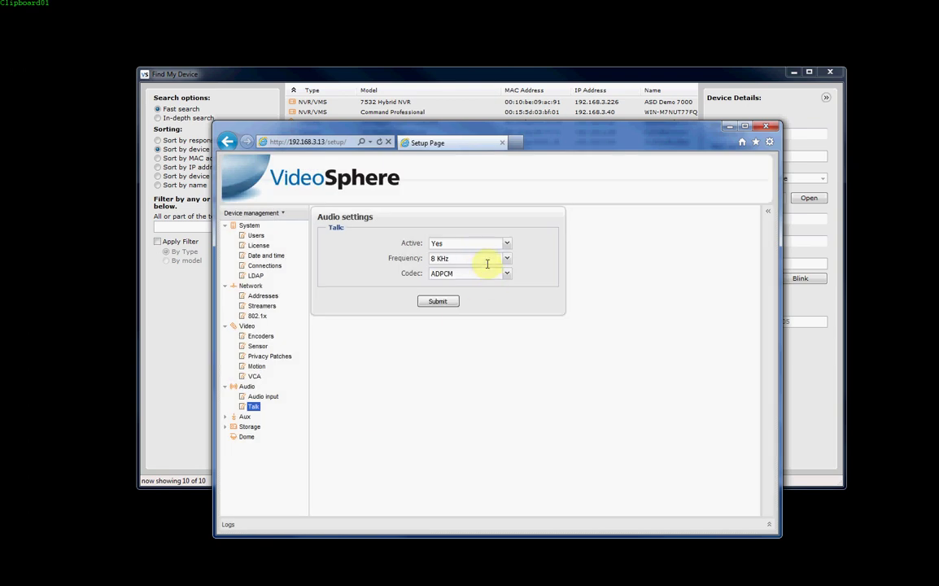
Expand Aux and view Aux in 1 settings: AuxIn1, Active Yes, Normally Open Yes.
click(228, 419)
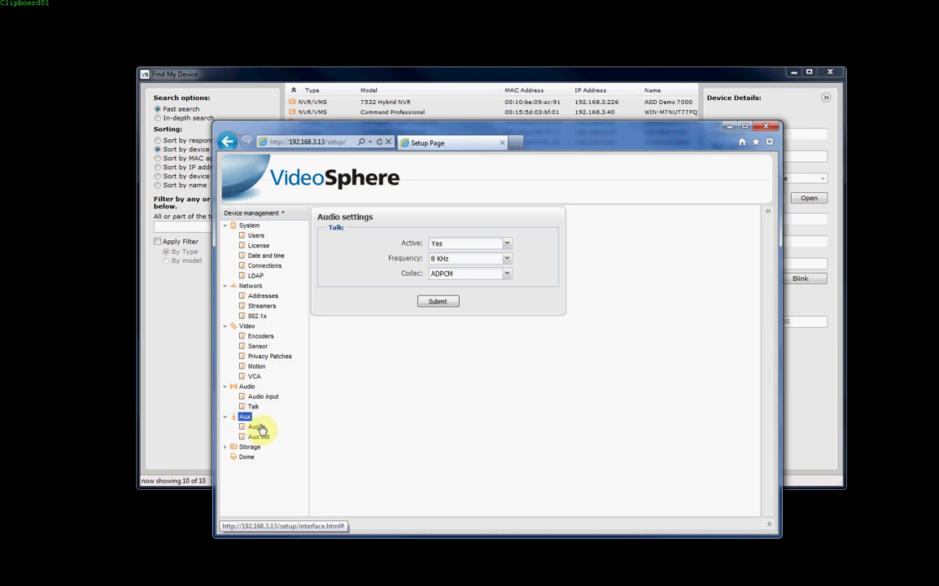
click(258, 428)
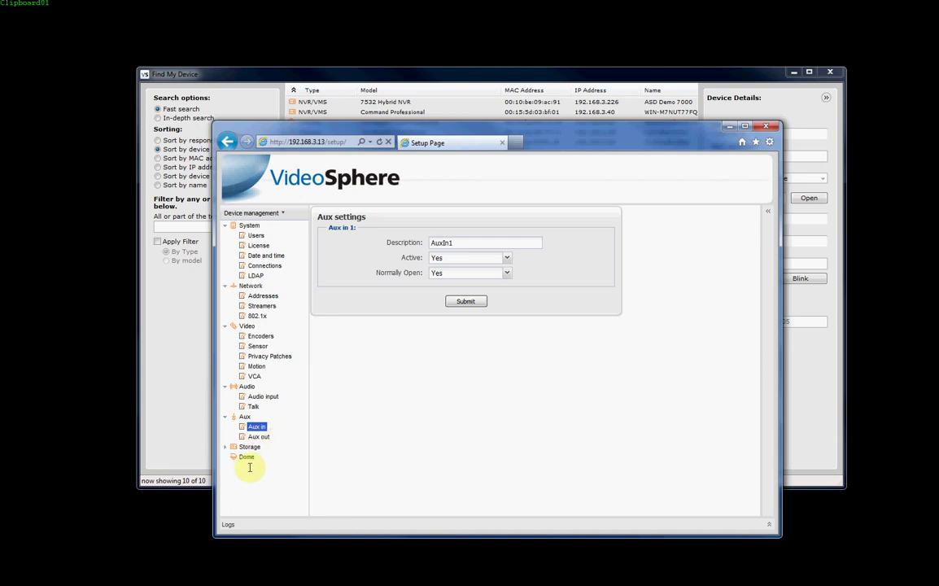
click(248, 447)
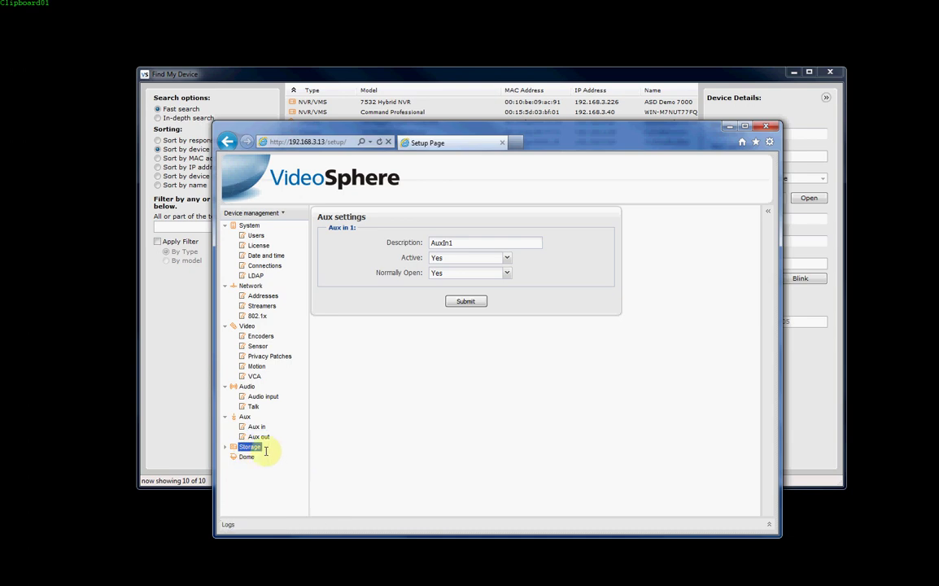
Browse Recorder and NAS storage settings, keeping CIFS (Windows sharing), then view SD storage.
click(224, 447)
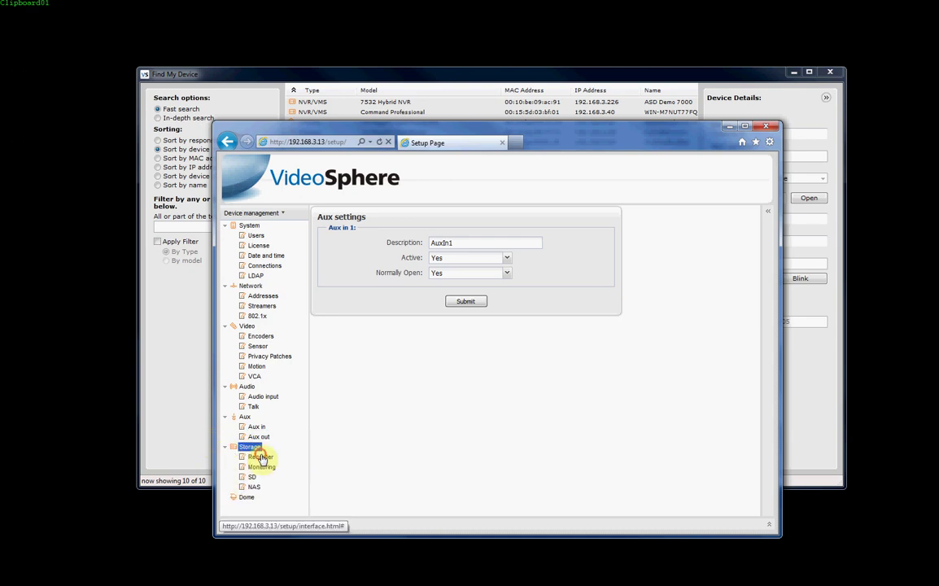
click(261, 457)
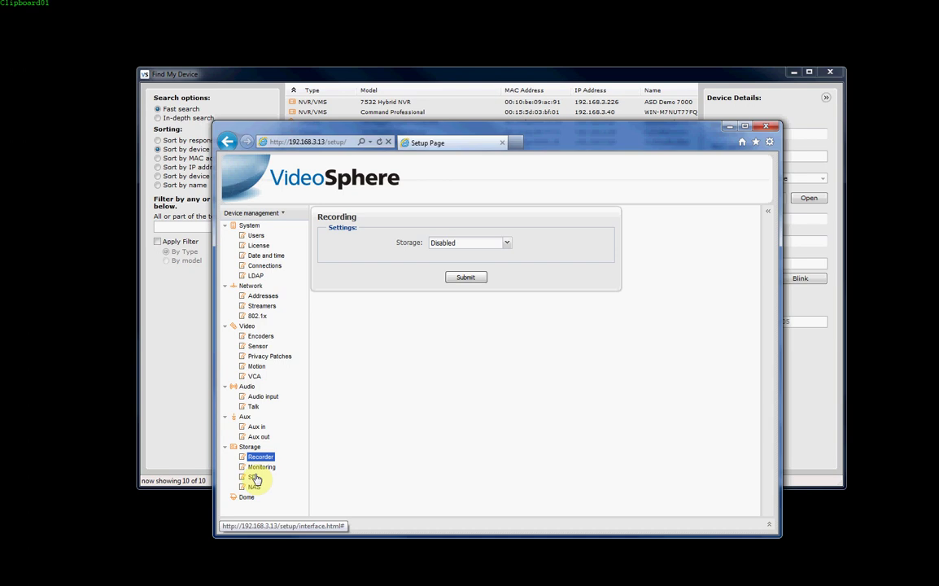
click(257, 487)
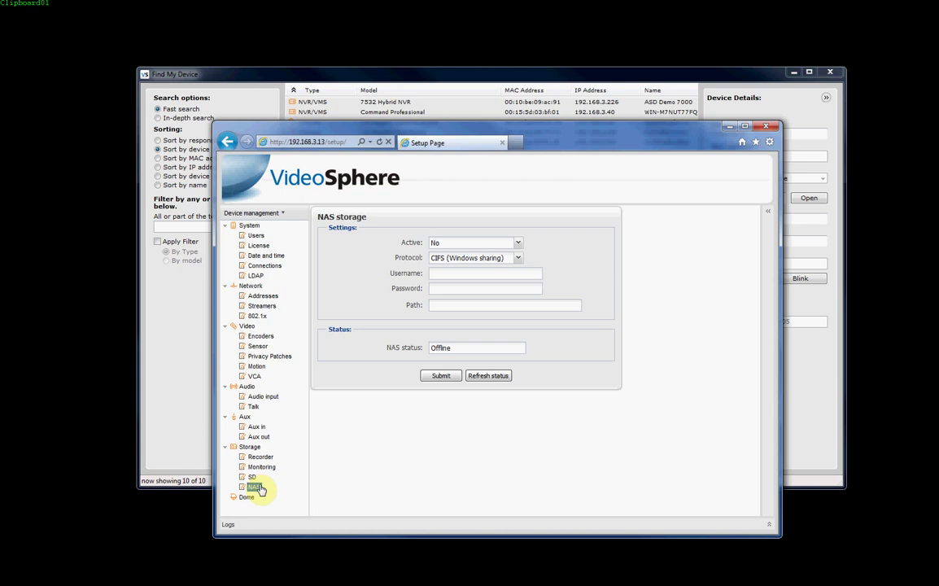
click(518, 258)
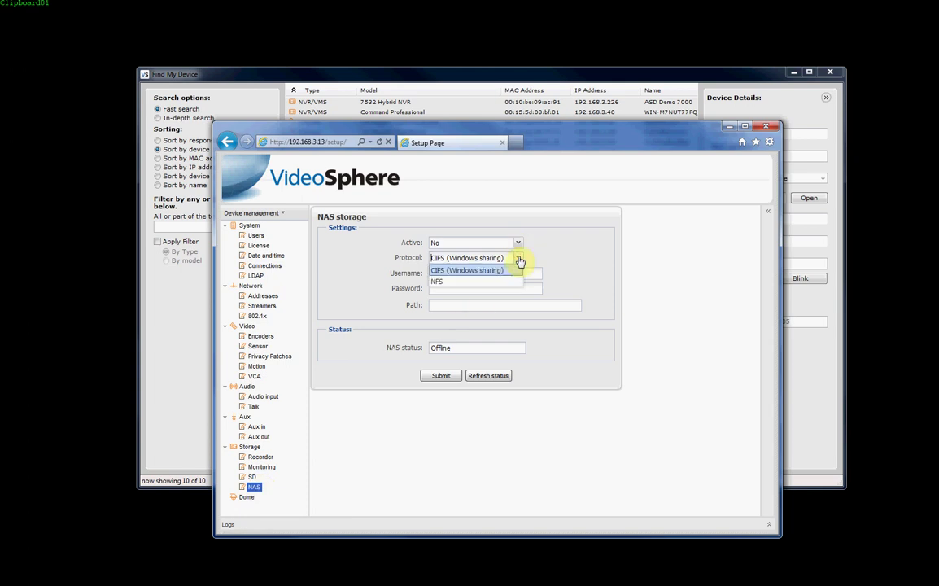
click(514, 270)
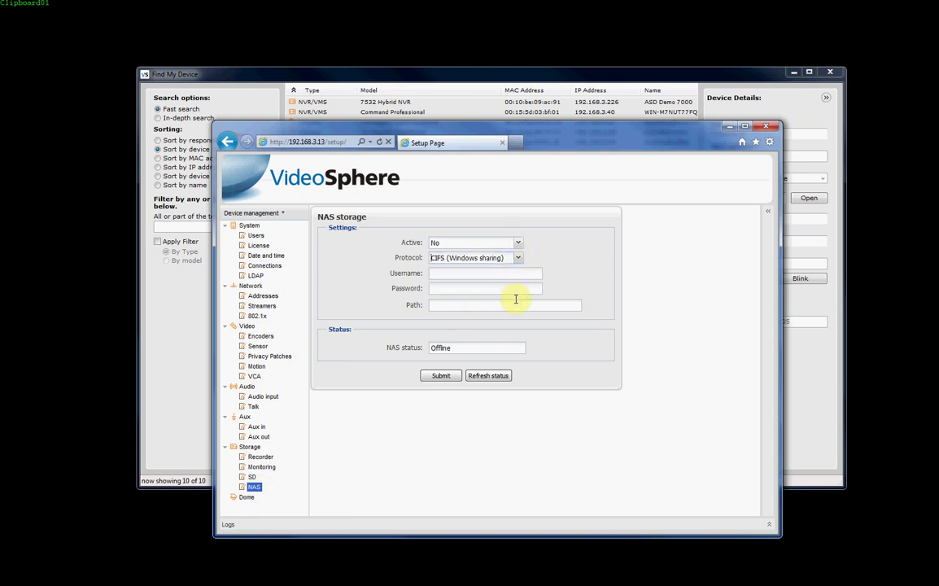
click(251, 478)
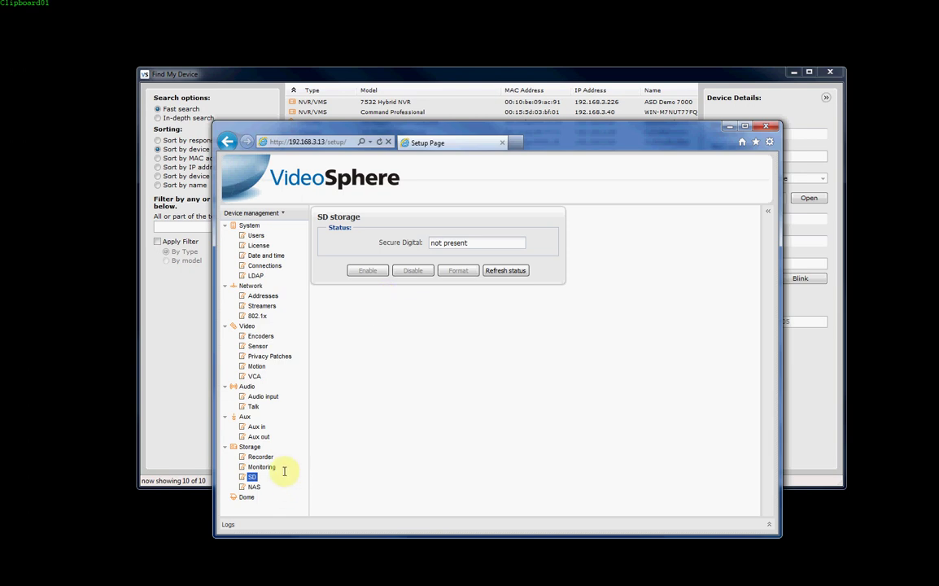
Glance at Connections to monitor, then return to SD storage showing no card present.
click(259, 467)
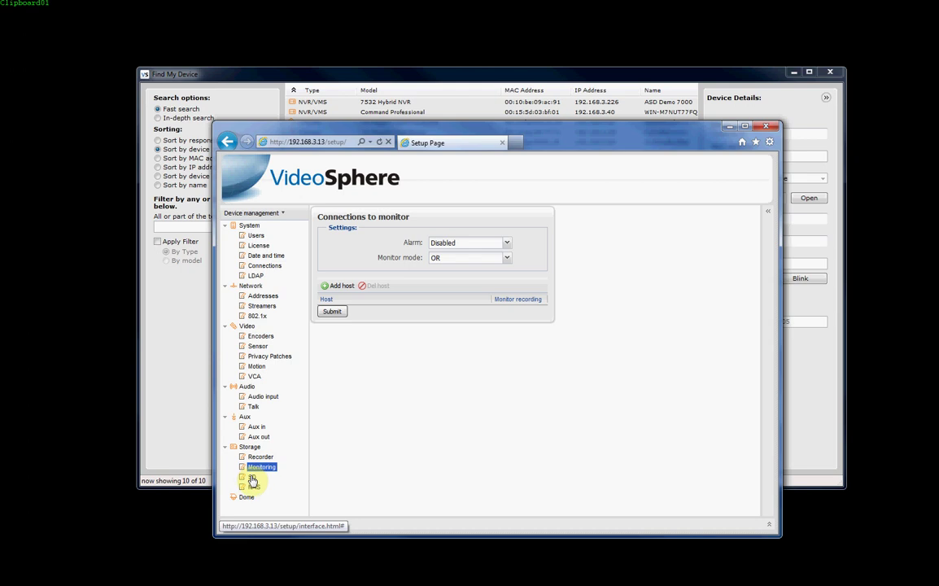
click(252, 478)
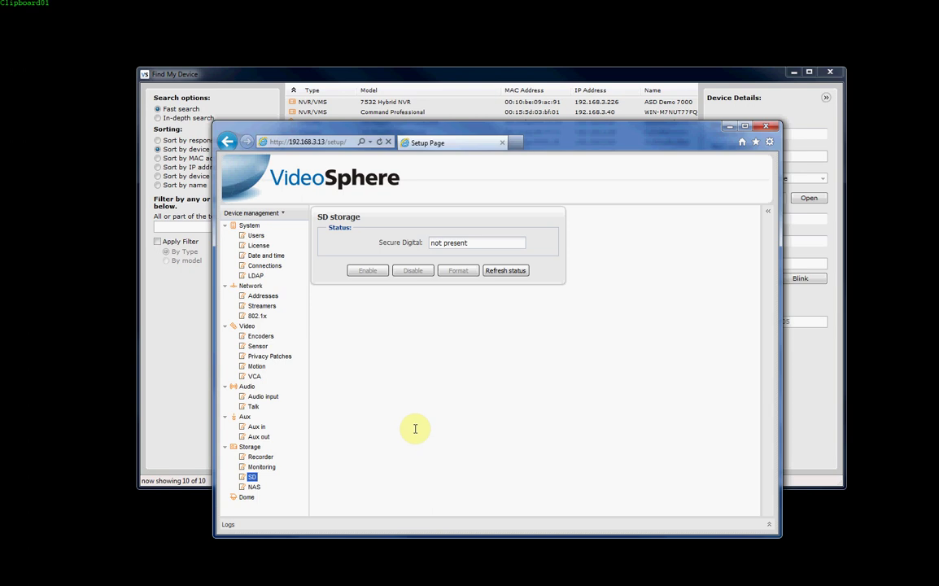
click(260, 335)
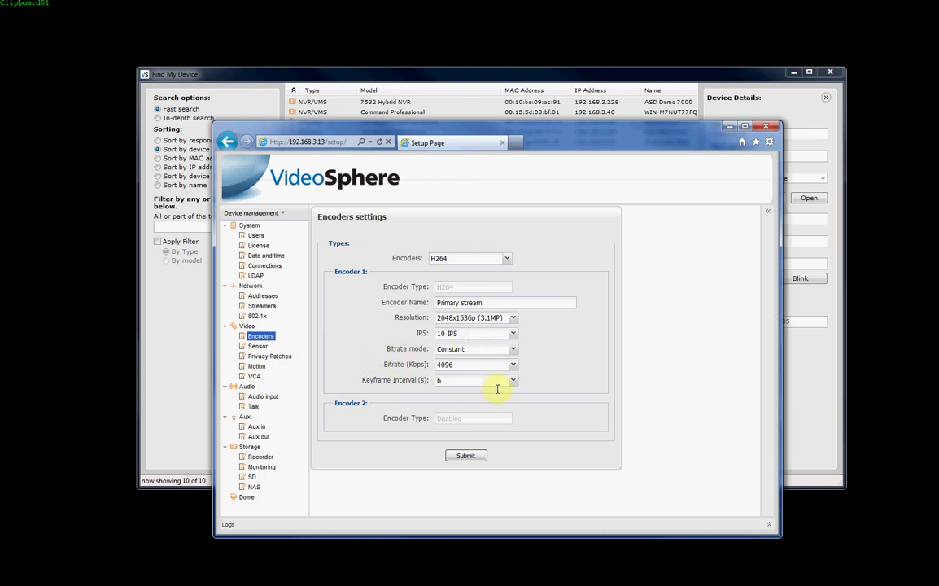
click(512, 335)
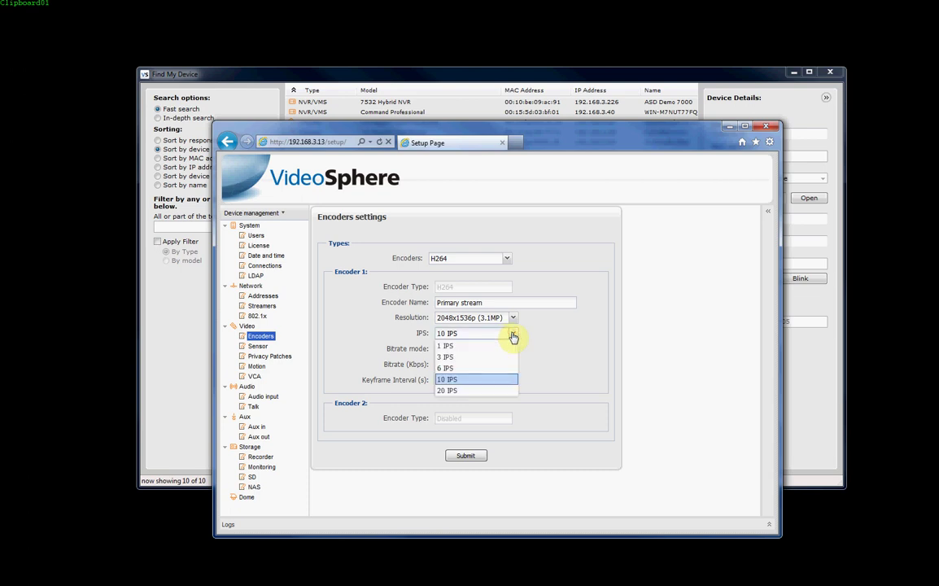
click(513, 335)
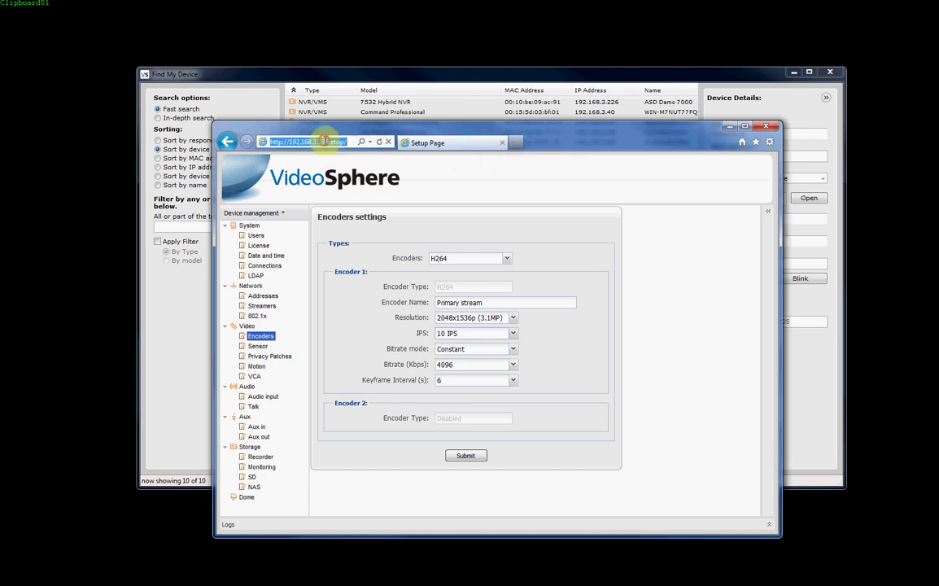
Copy the camera's IP address from the browser address bar.
drag(323, 141, 262, 137)
right_click(297, 142)
click(332, 182)
Load the camera address in a new tab and log in to VisionWEB as administrator.
click(515, 143)
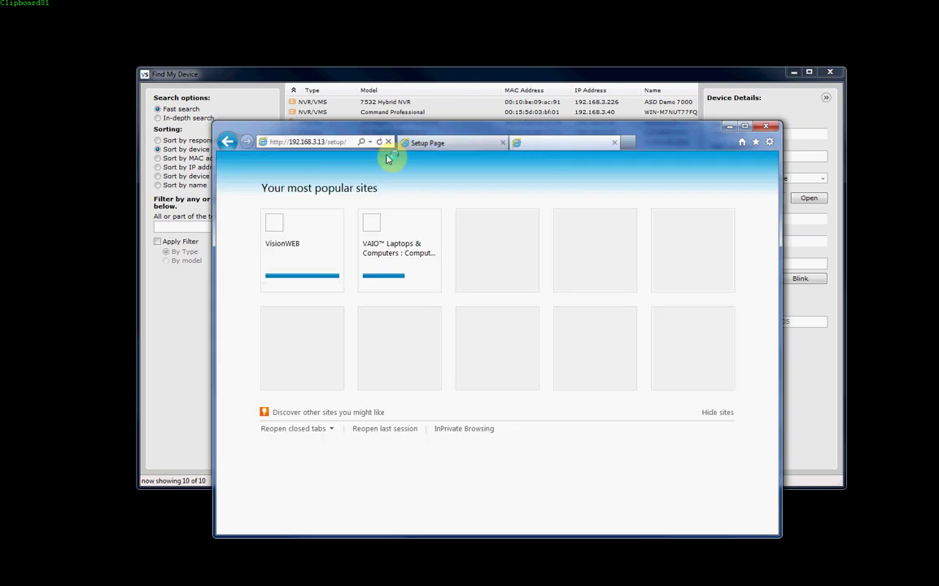
right_click(330, 141)
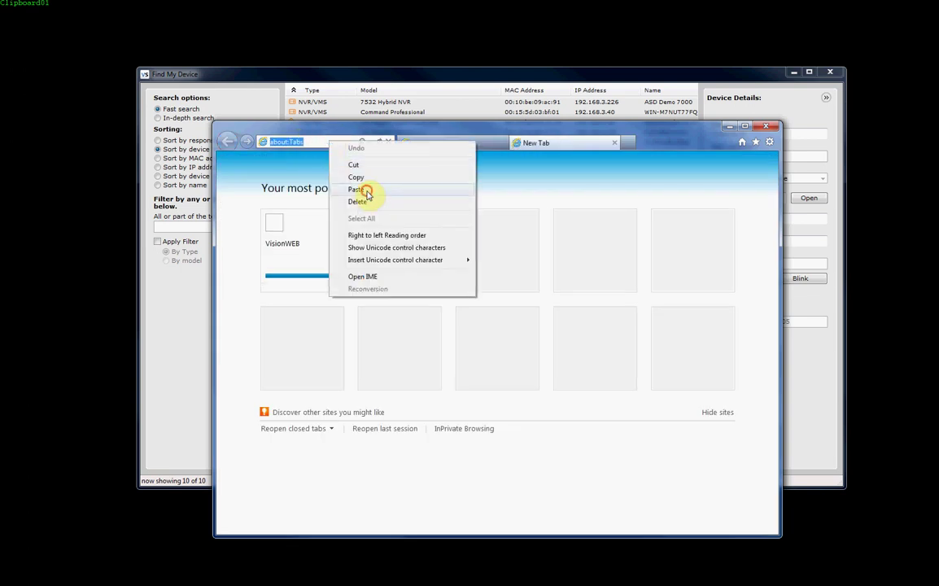
click(341, 183)
key(Return)
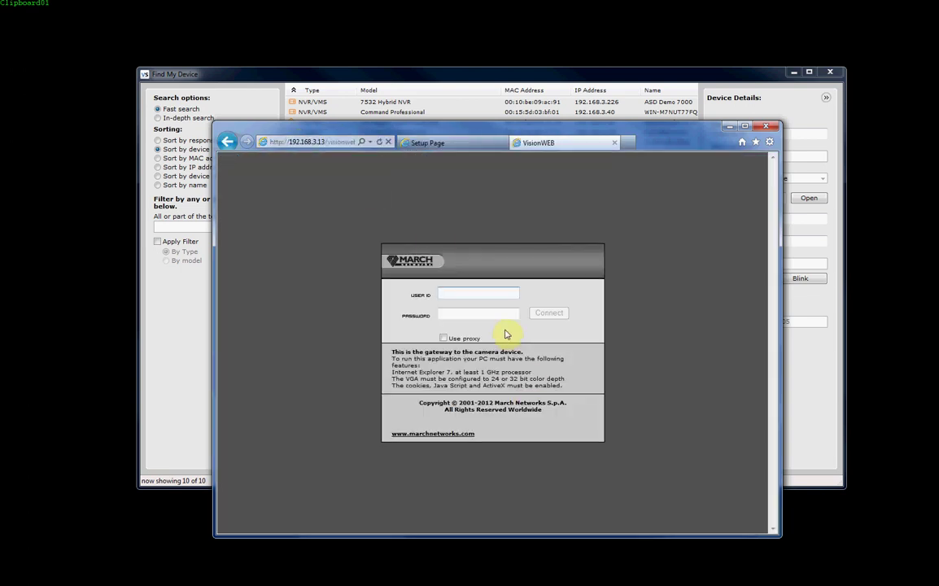
text(admin)
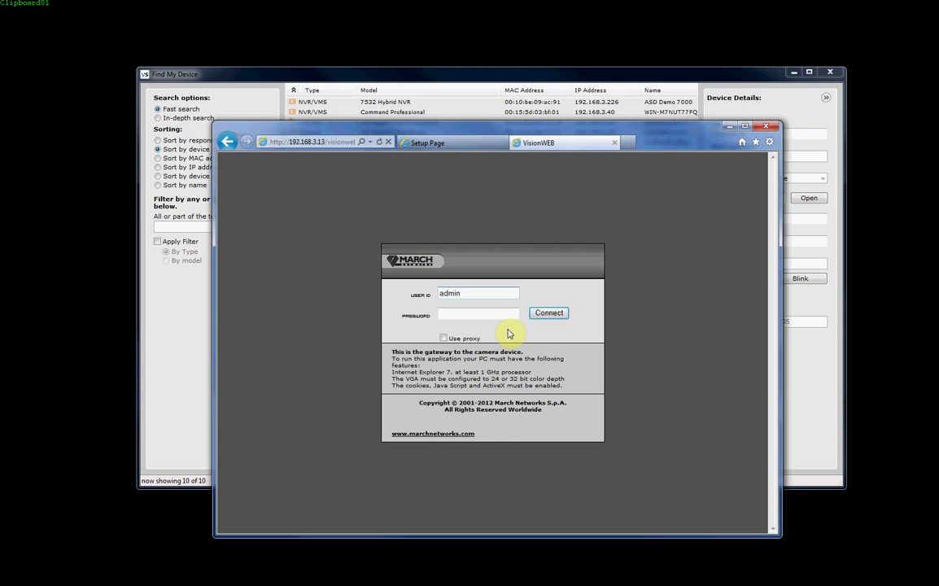
click(547, 315)
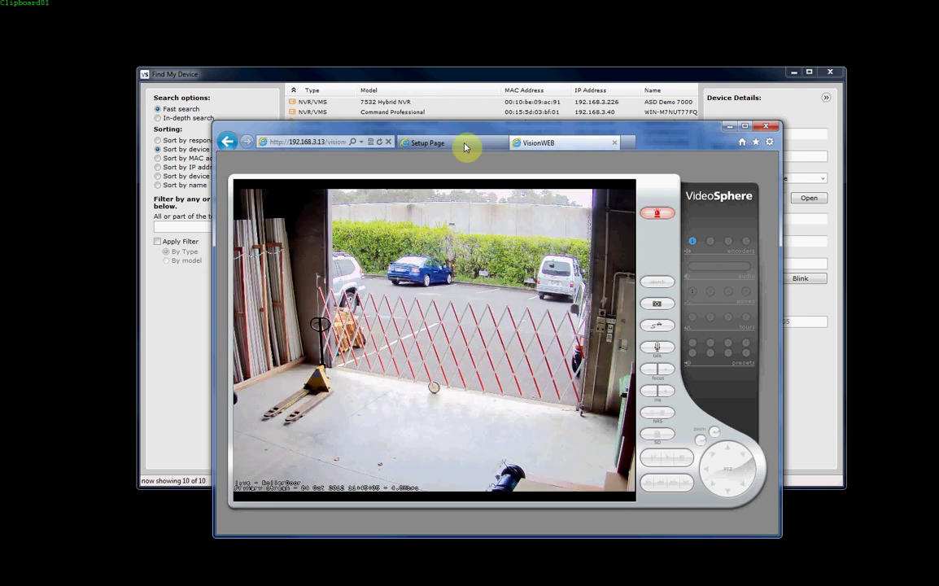
Return to the VideoSphere Setup Page showing Encoder 1 at 2048x1536p, 10 IPS, constant 4096 Kbps.
click(437, 142)
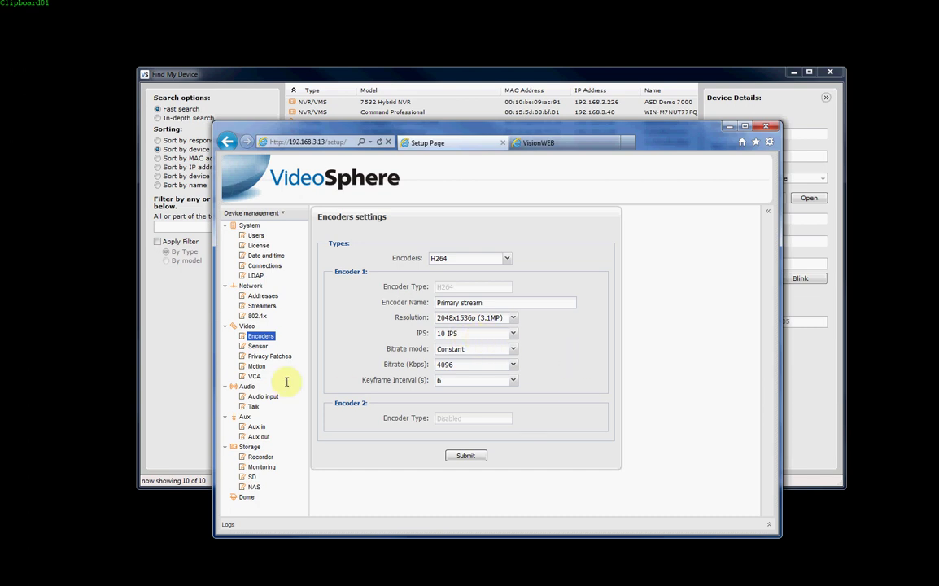
Resubmit the unchanged Encoder 1 settings and return to the RollerDoor camera's live VisionWEB view.
click(466, 457)
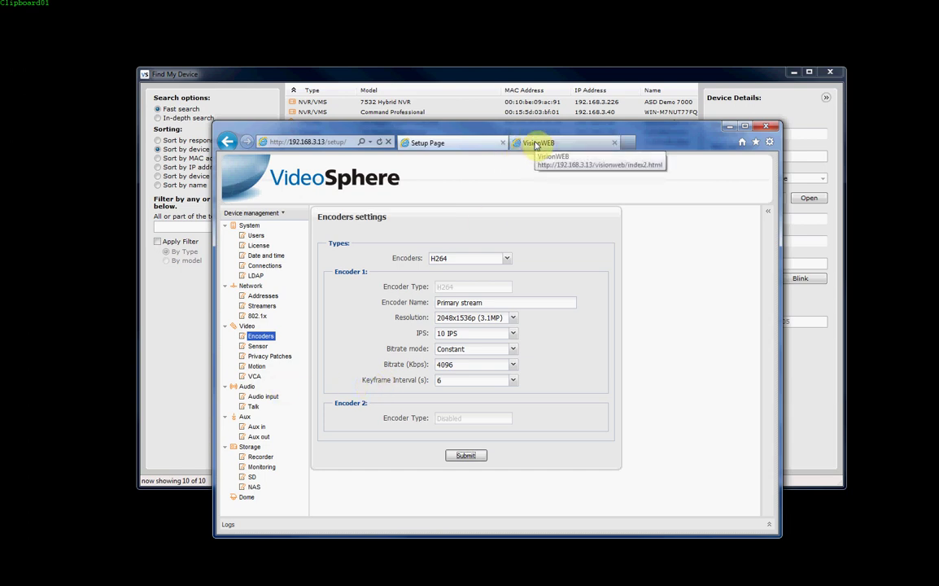
click(536, 143)
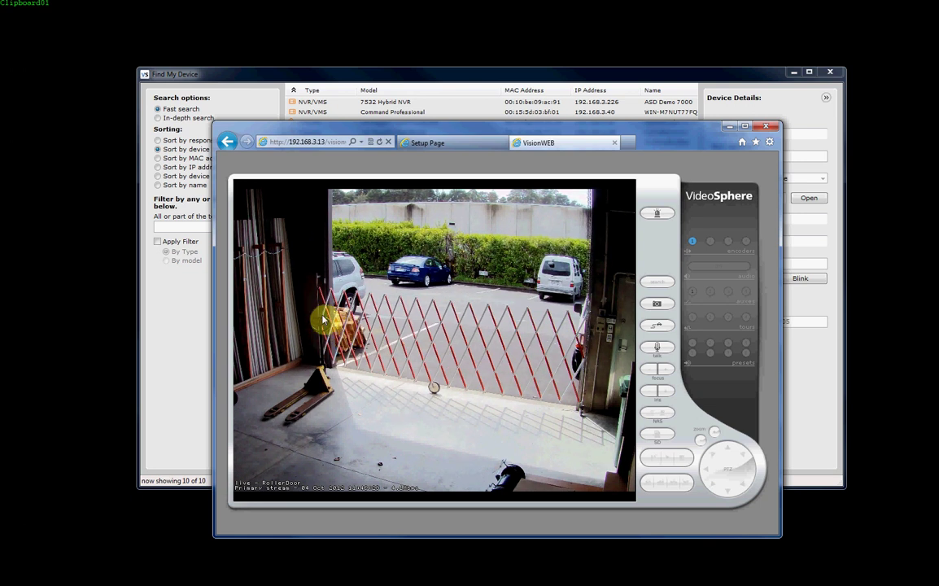
click(157, 335)
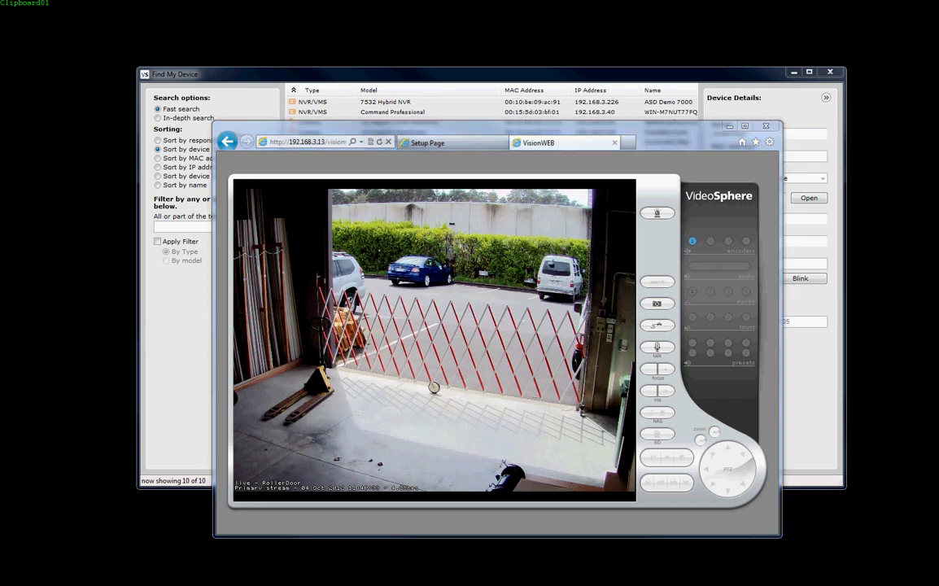